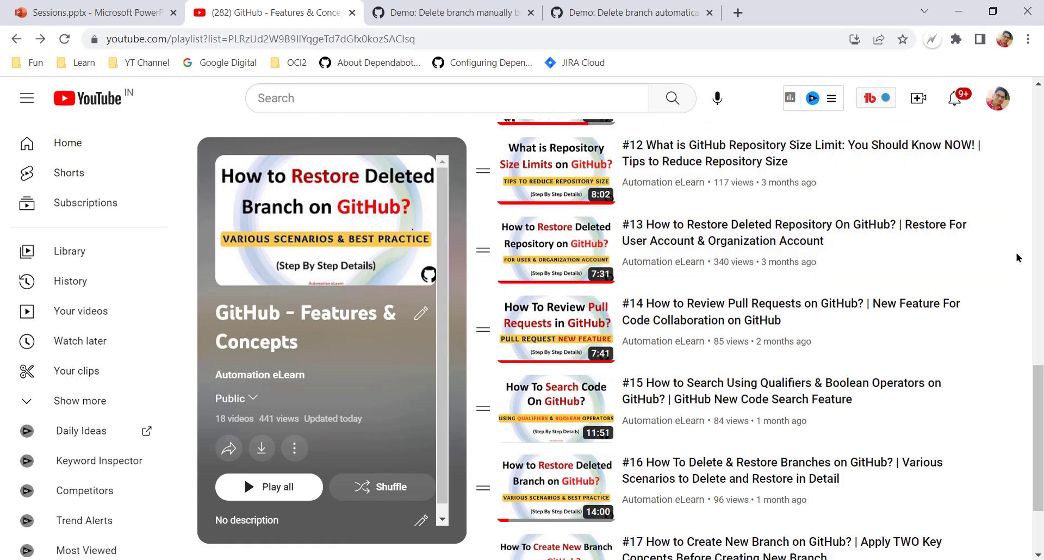
- Examine pull request #10, "Demo: Delete branch manually", including its title, number and merge section
click(459, 14)
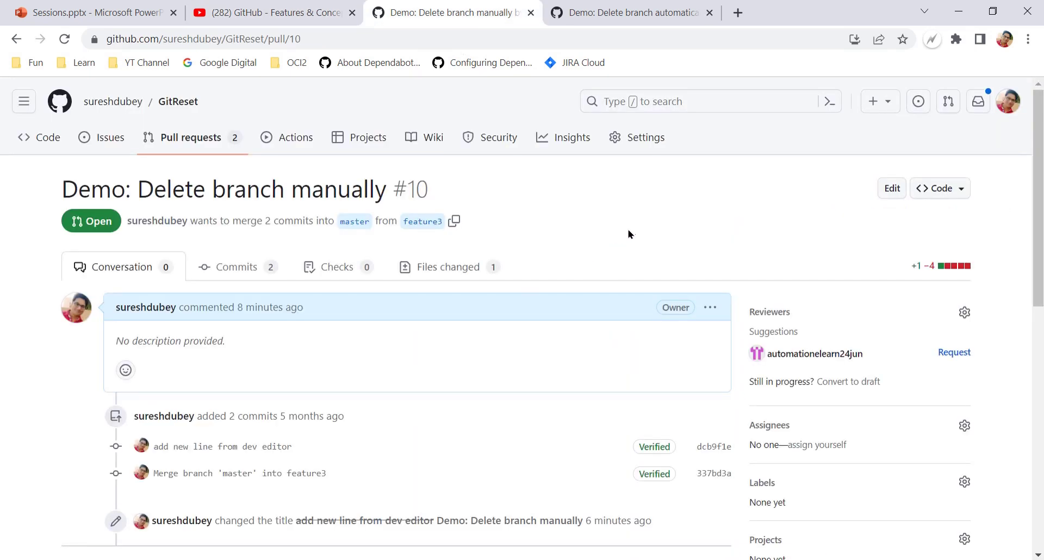
drag(62, 188, 392, 194)
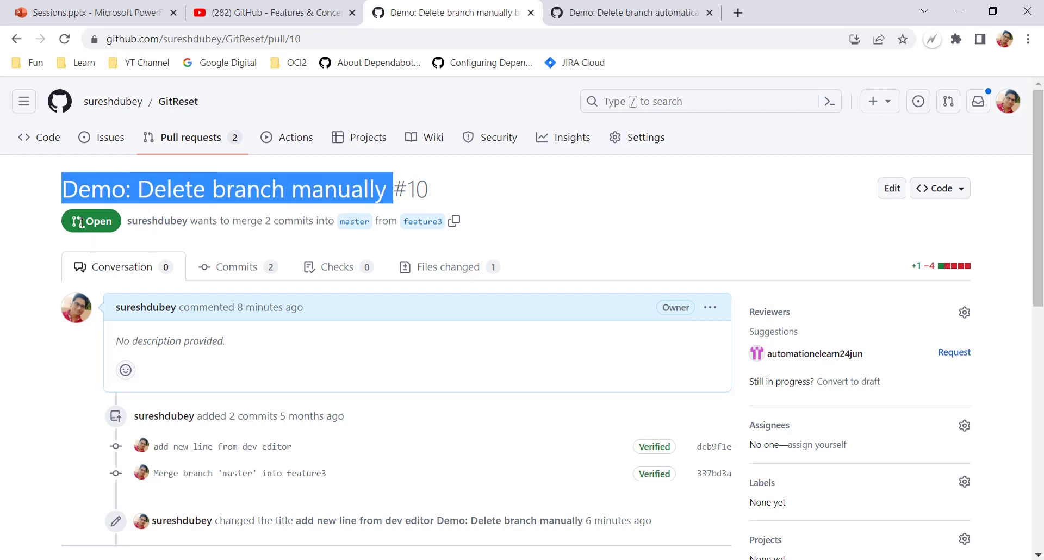
click(28, 270)
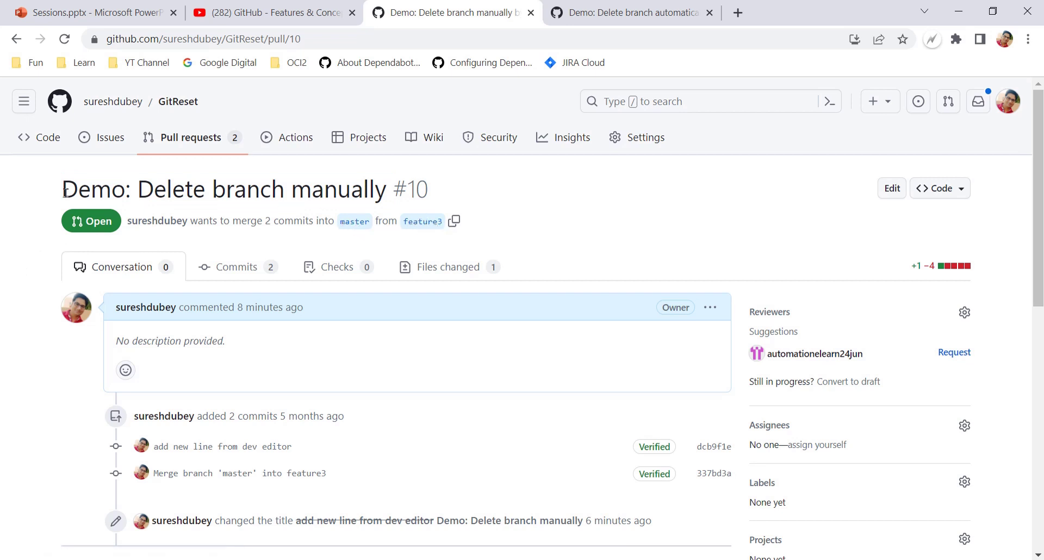
drag(63, 192, 391, 191)
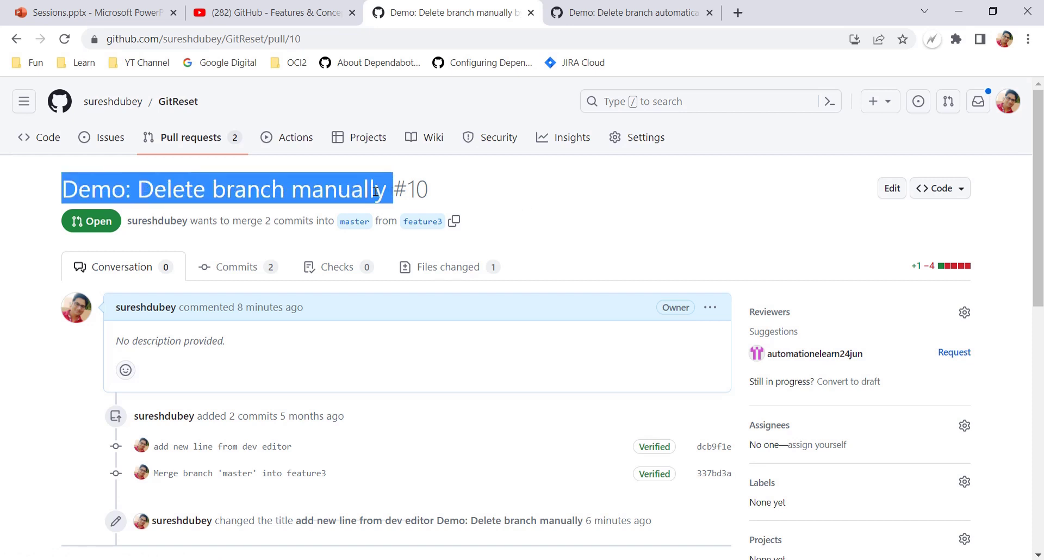
click(196, 195)
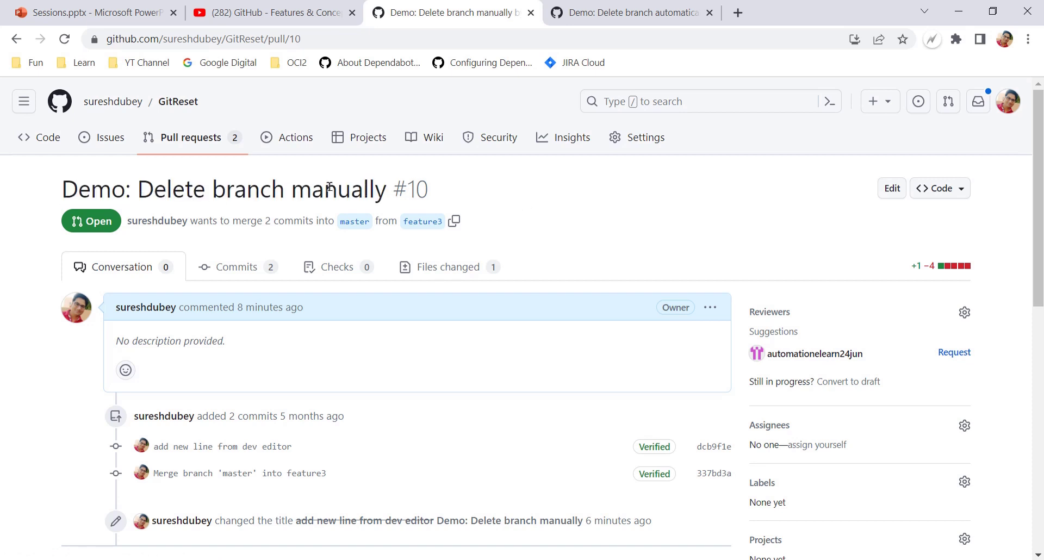
drag(292, 190, 386, 192)
click(245, 191)
drag(137, 190, 434, 191)
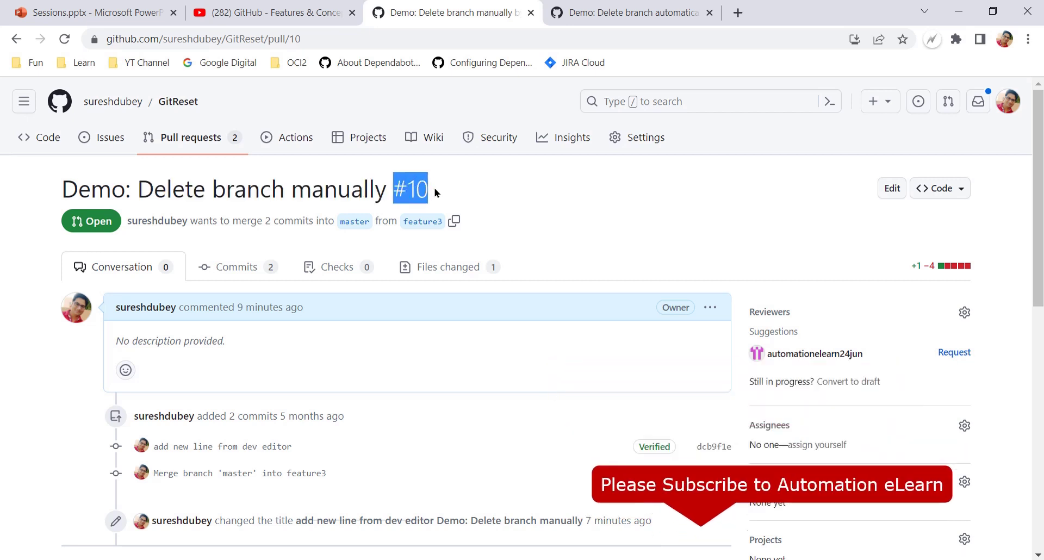
click(570, 235)
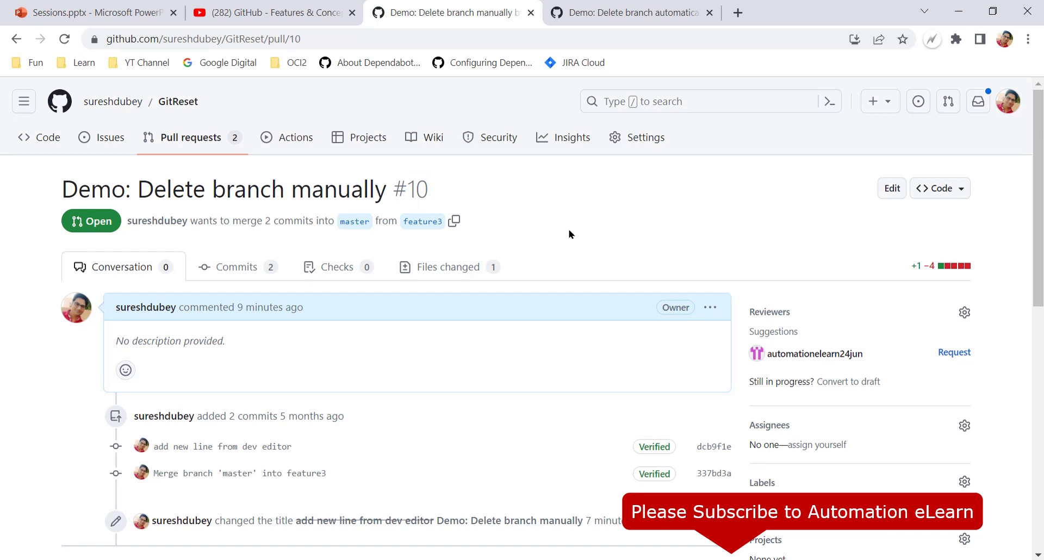
scroll(366, 356, down, 7)
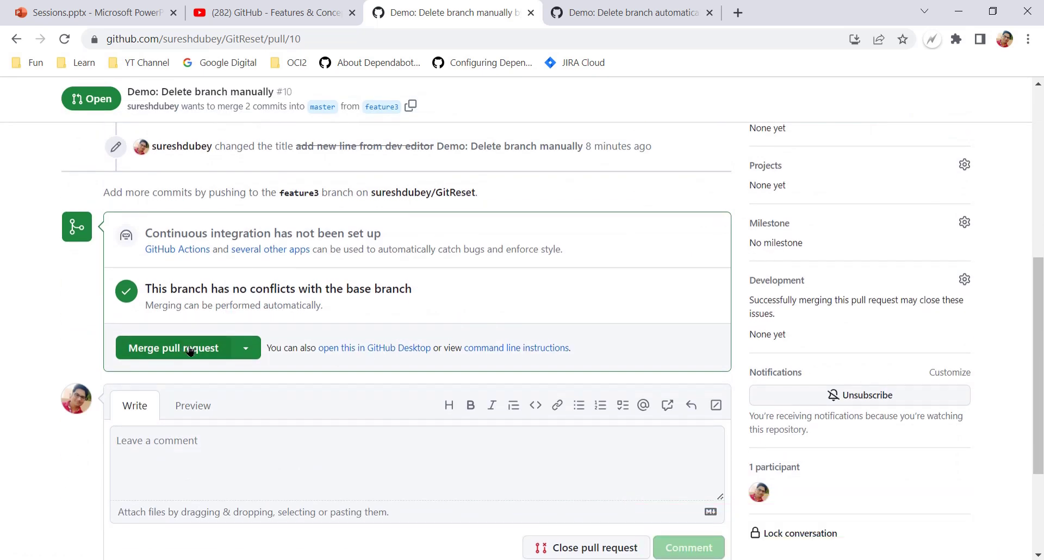
- Review pull request #9, on deleting the branch automatically after merging, including its changed files and merge section, and compare it with #10
click(620, 13)
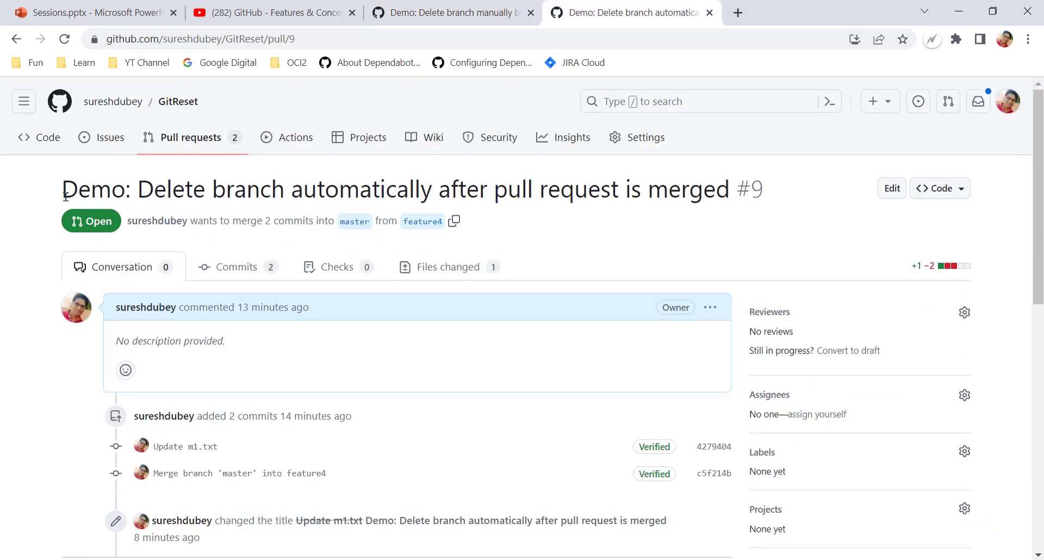
drag(63, 188, 572, 193)
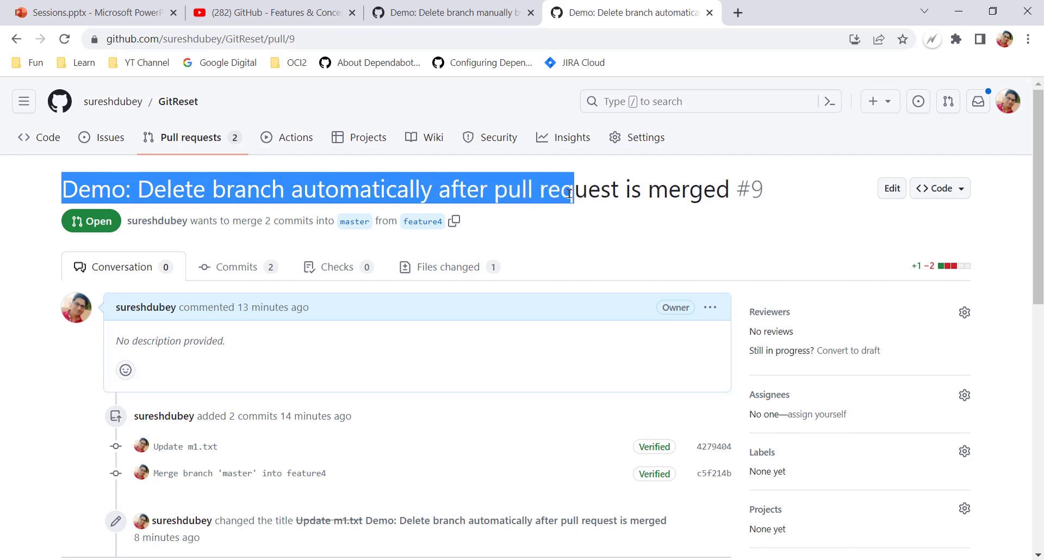
click(519, 229)
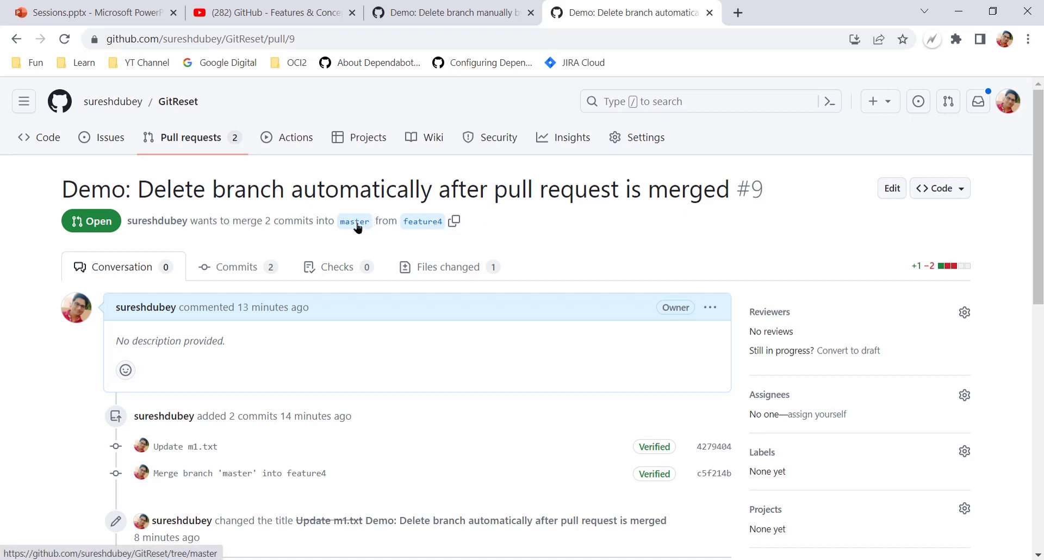
click(446, 268)
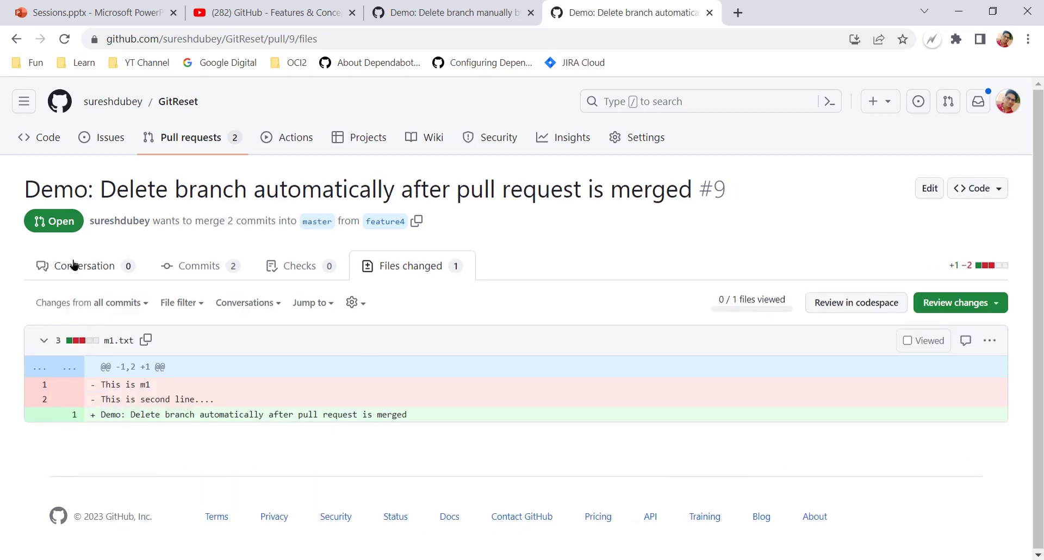
click(75, 266)
scroll(471, 331, down, 3)
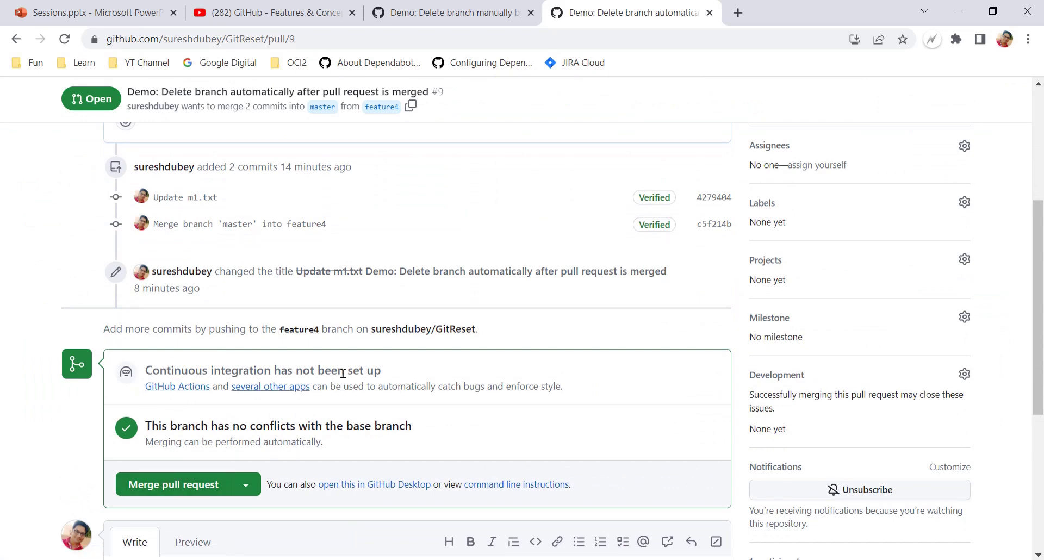
scroll(415, 320, up, 4)
click(464, 8)
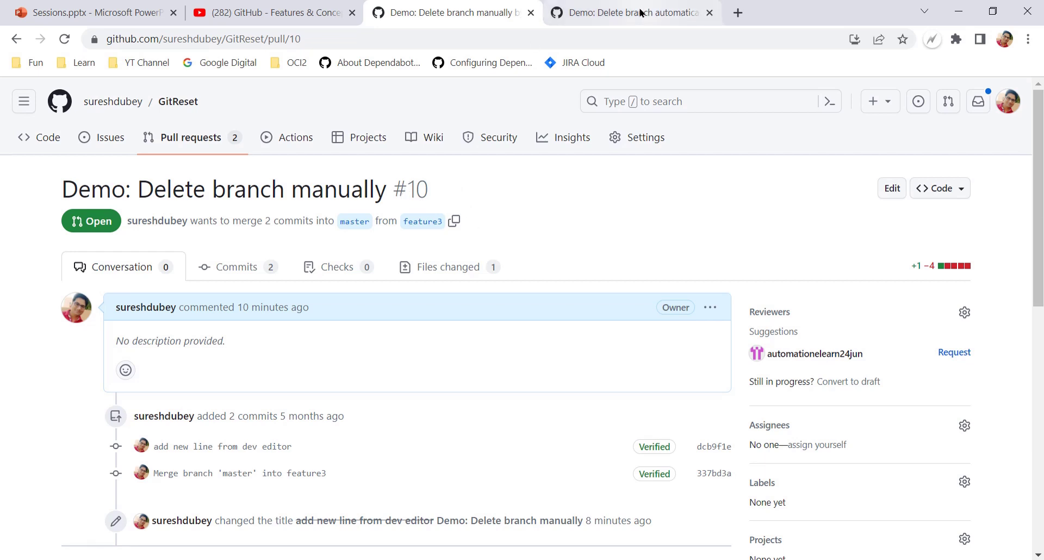
click(642, 13)
scroll(416, 247, up, 2)
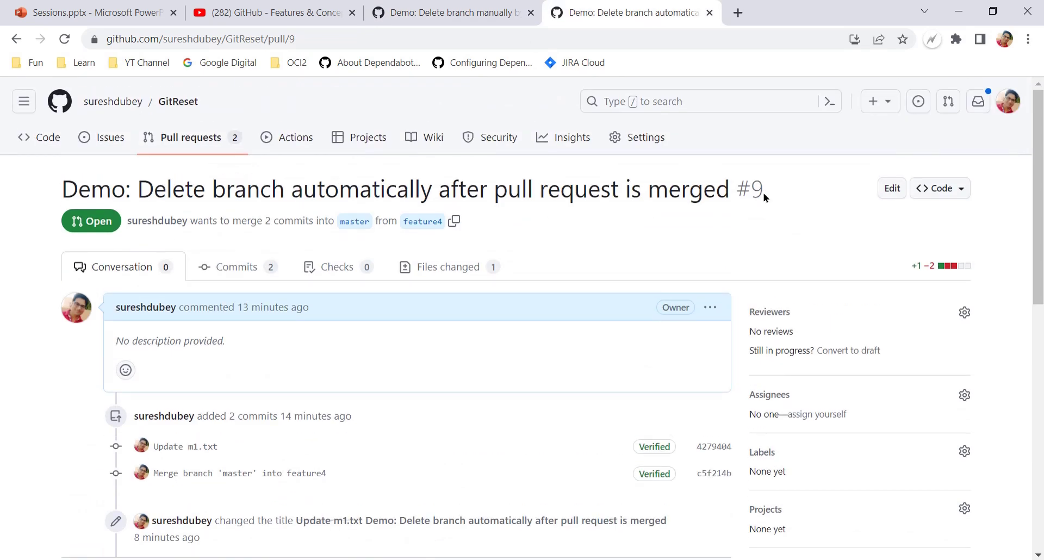
drag(738, 190, 758, 189)
click(614, 227)
- Merge pull request #10, "Demo: Delete branch manually", from feature3 into master with the default commit message
key(ctrl+shift+Tab)
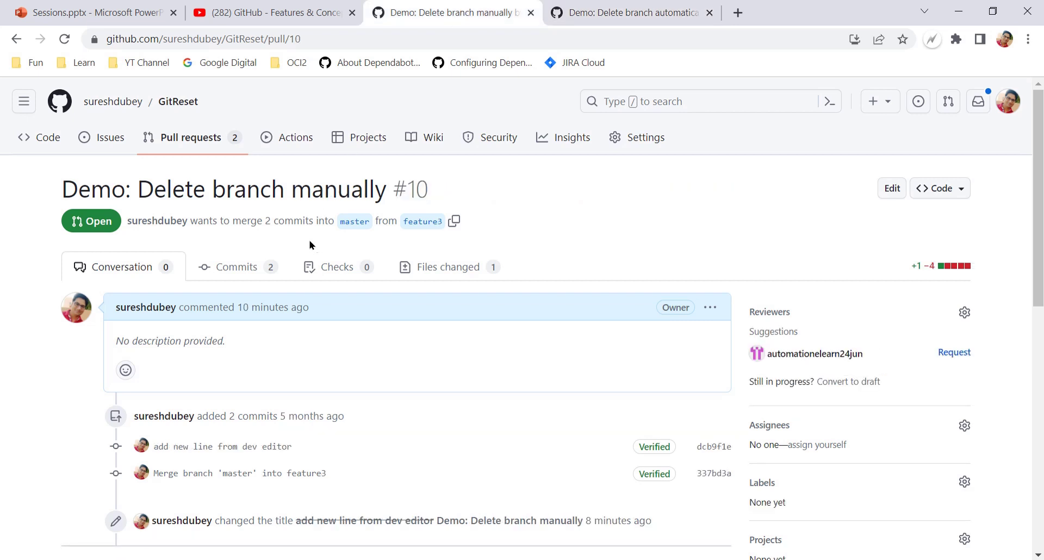
drag(137, 188, 386, 190)
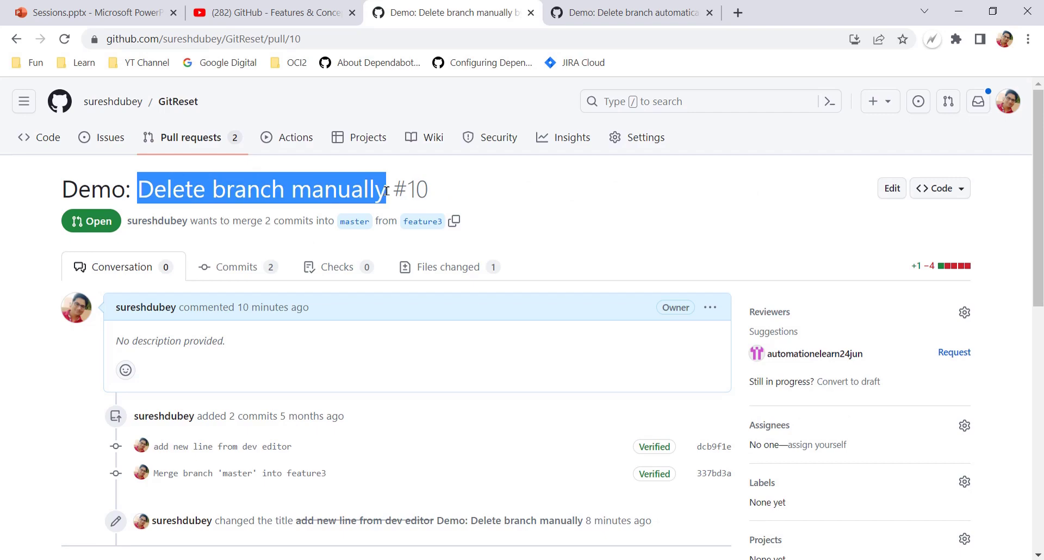
scroll(380, 327, down, 4)
scroll(380, 326, up, 4)
scroll(327, 390, down, 5)
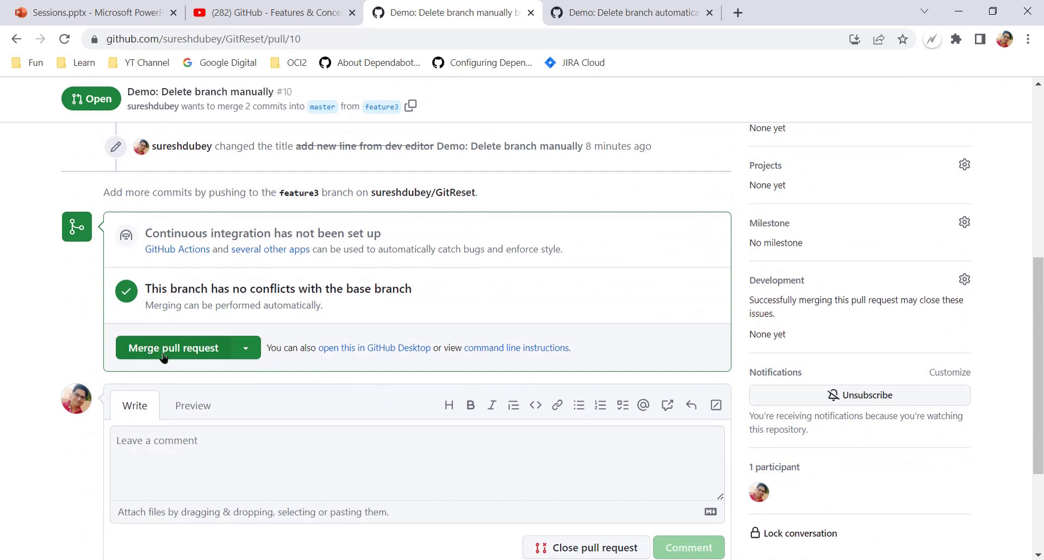
click(179, 348)
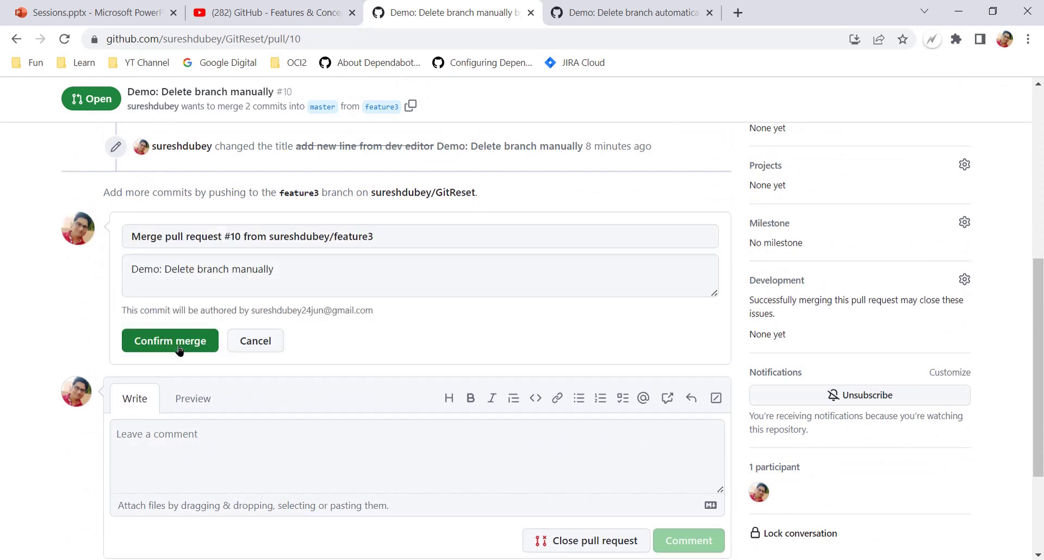
click(170, 342)
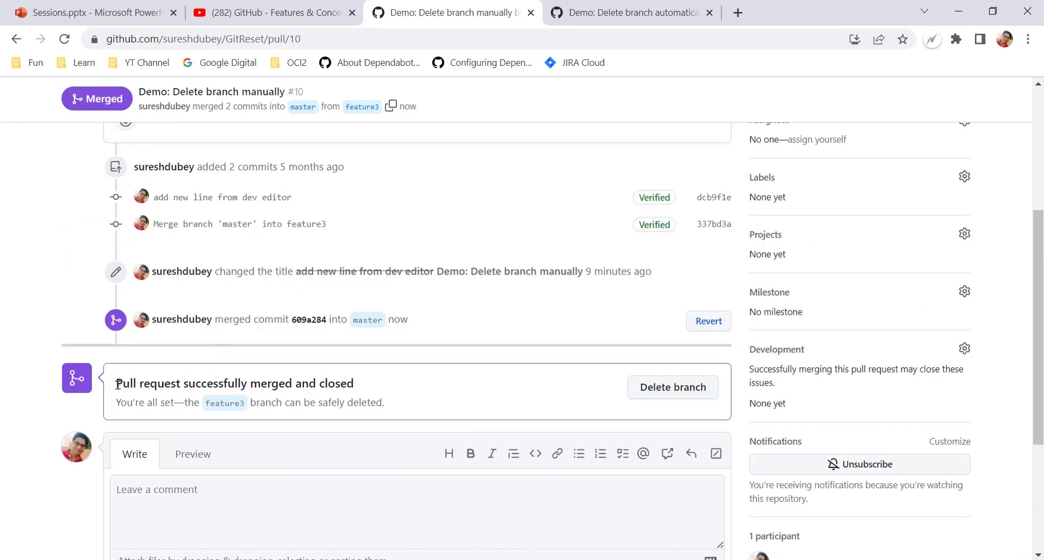
- Read the merge status message on pull request #10, including what it says about the feature3 branch
drag(117, 384, 362, 389)
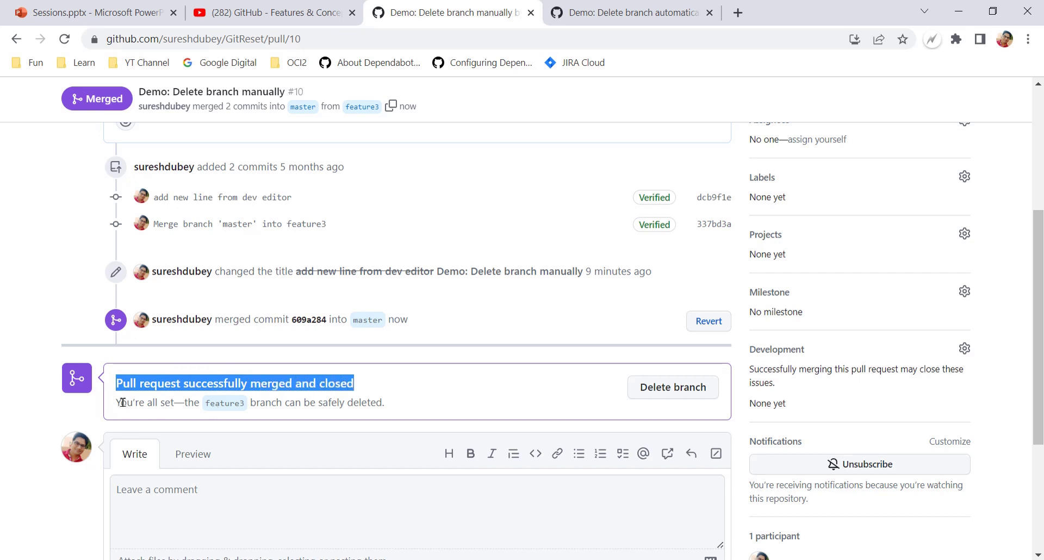
drag(120, 403, 381, 402)
click(383, 403)
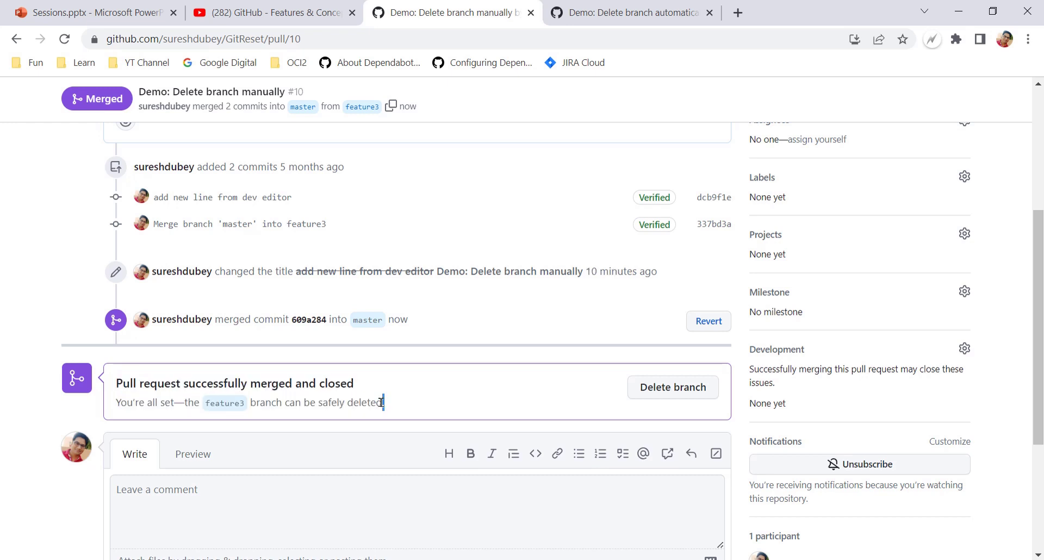
double_click(360, 403)
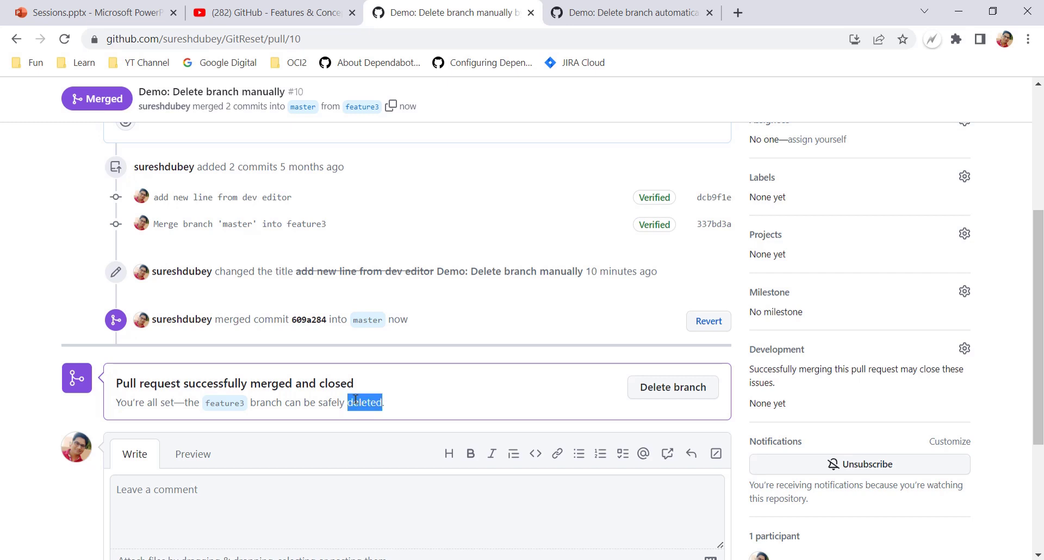
click(360, 403)
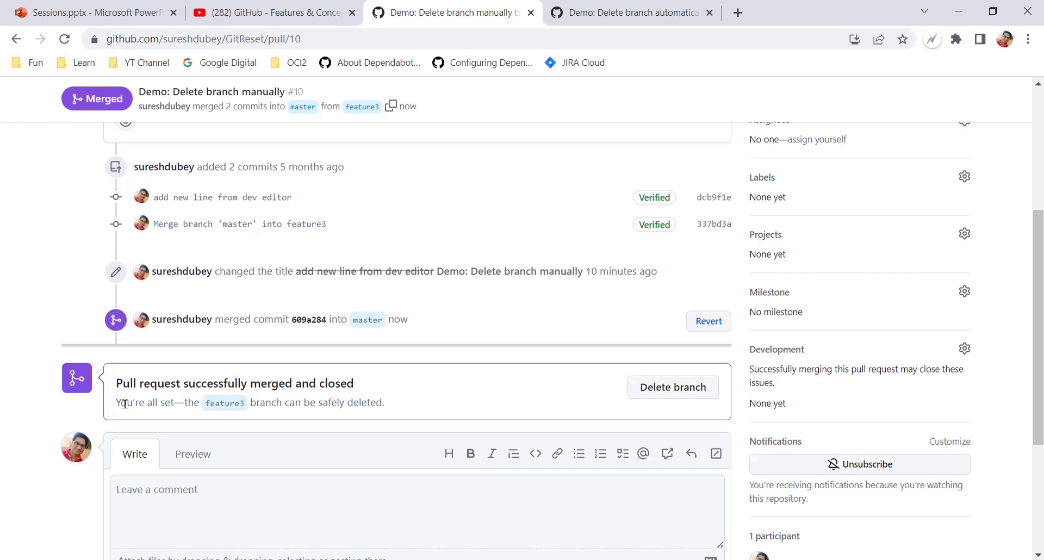
drag(124, 403, 277, 403)
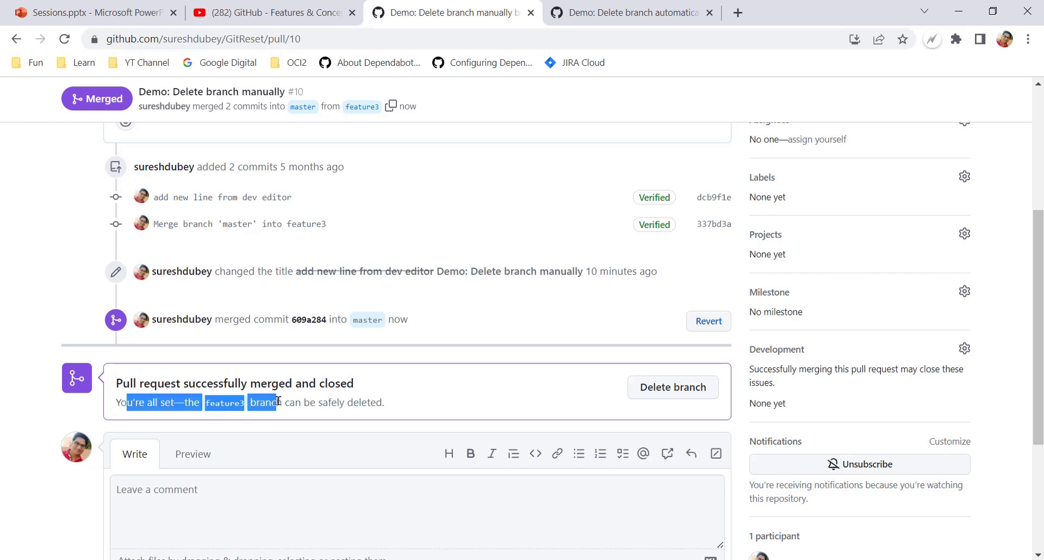
click(291, 404)
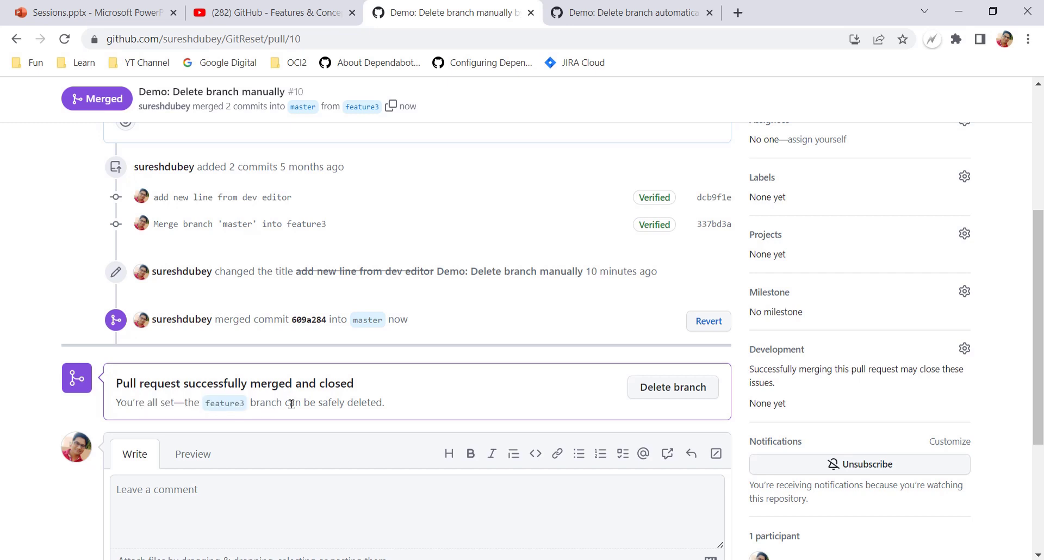
double_click(222, 405)
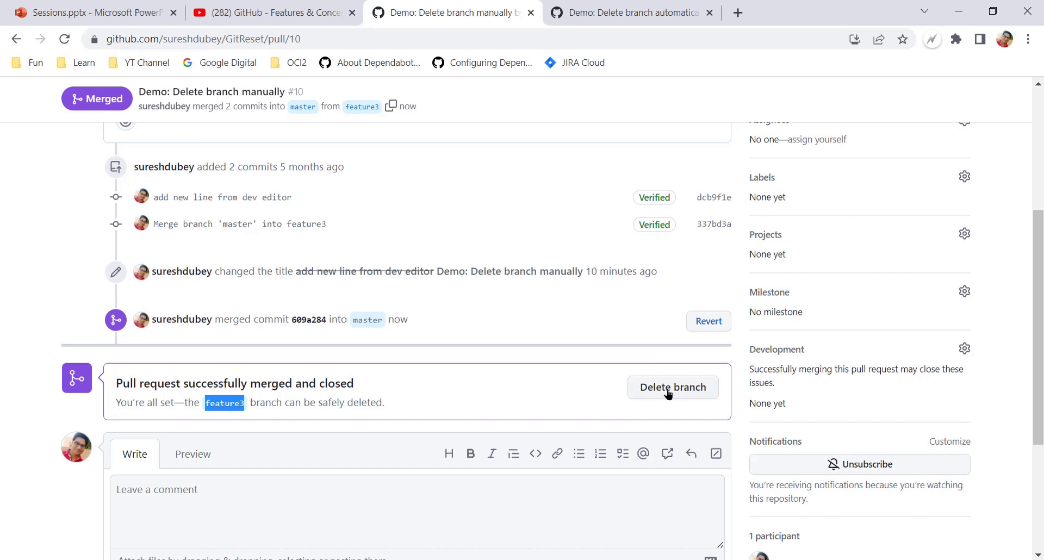
double_click(229, 405)
click(744, 344)
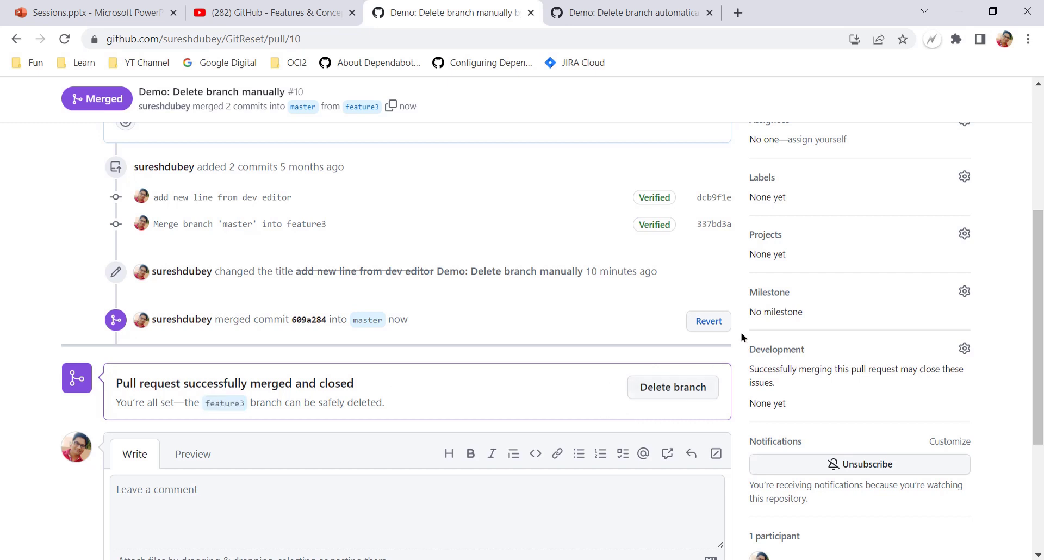
double_click(217, 405)
- Delete the feature3 branch from the merged pull request #10 and check the deletion entry in its timeline
scroll(254, 376, up, 5)
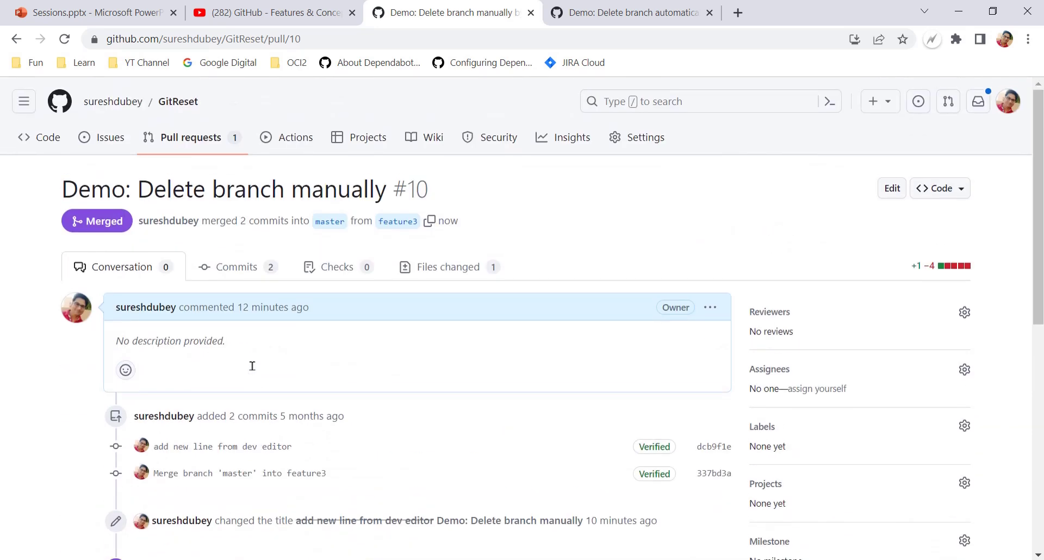
scroll(560, 396, down, 5)
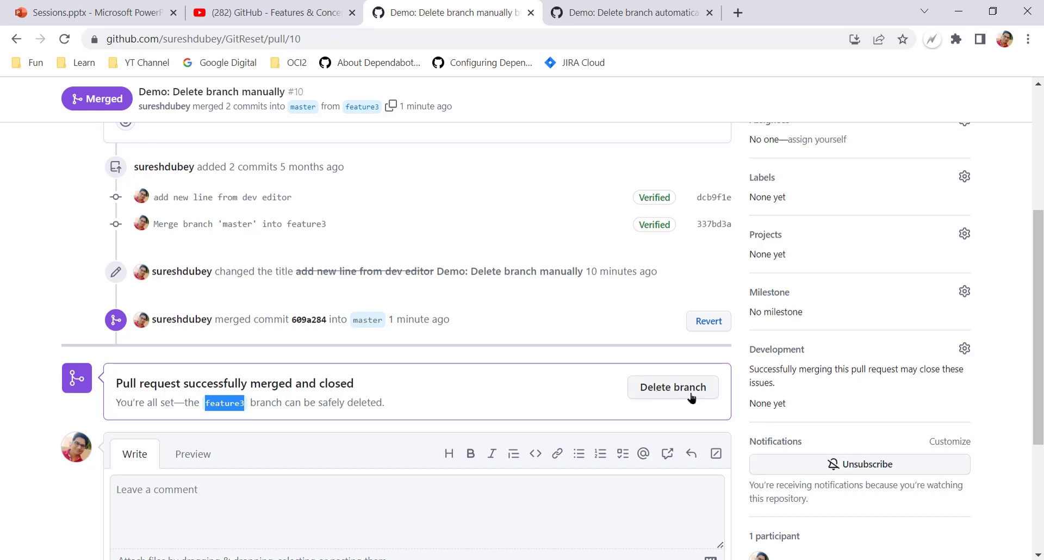
click(674, 388)
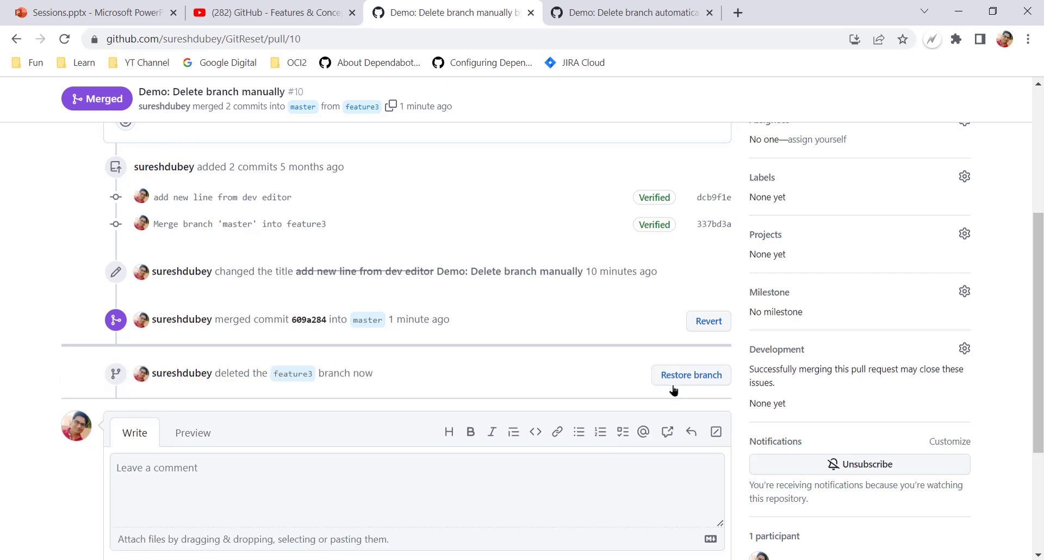
mouse_move(177, 377)
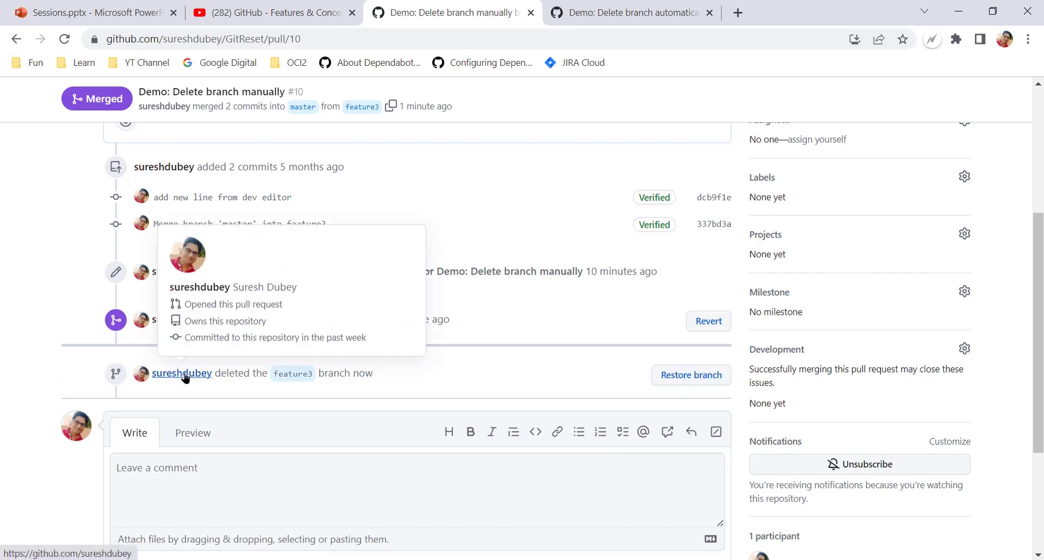
drag(228, 371, 382, 374)
click(377, 381)
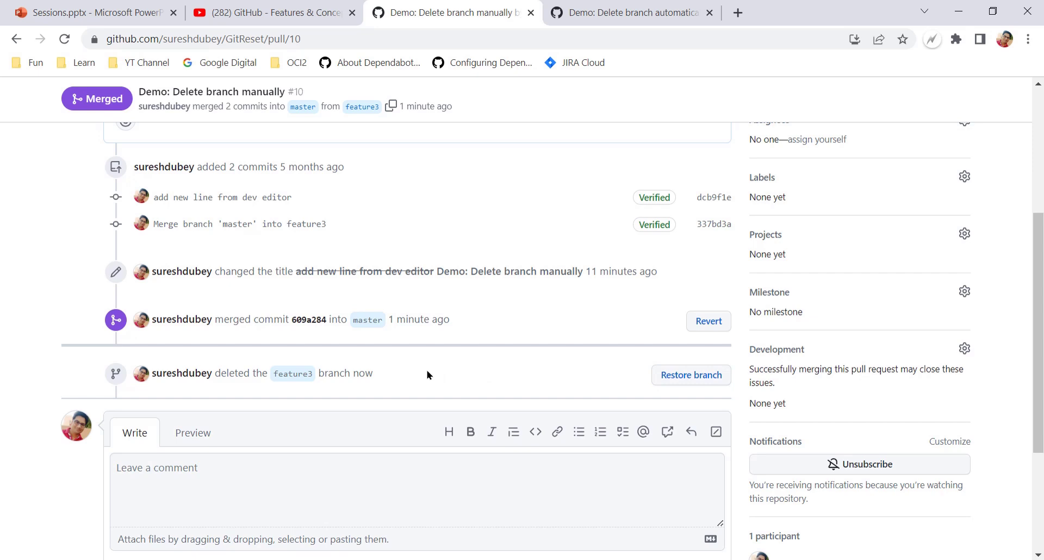
- Switch to the YouTube playlist "GitHub - Features & Concepts" and locate video #16 on deleting and restoring branches
click(267, 12)
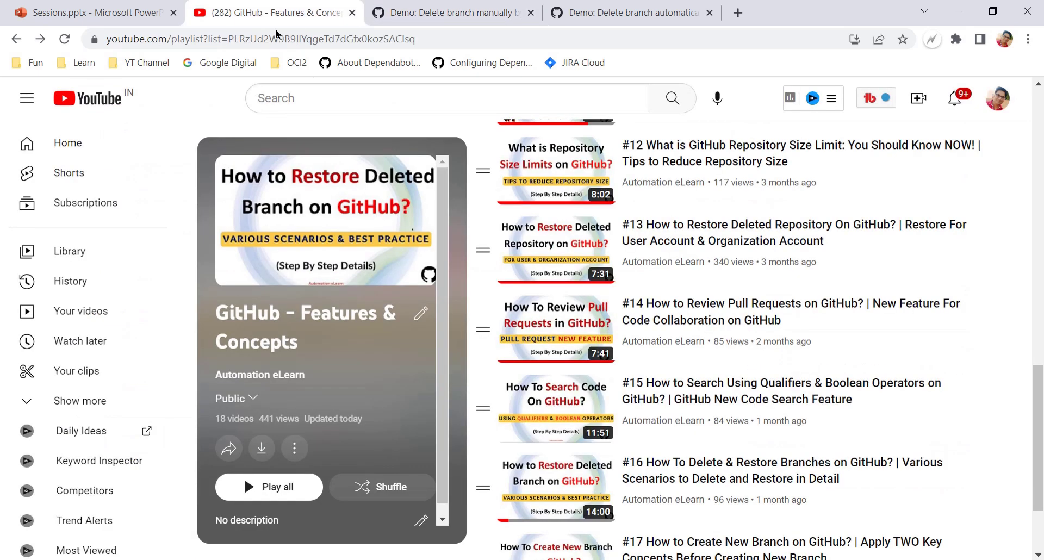
scroll(693, 390, down, 2)
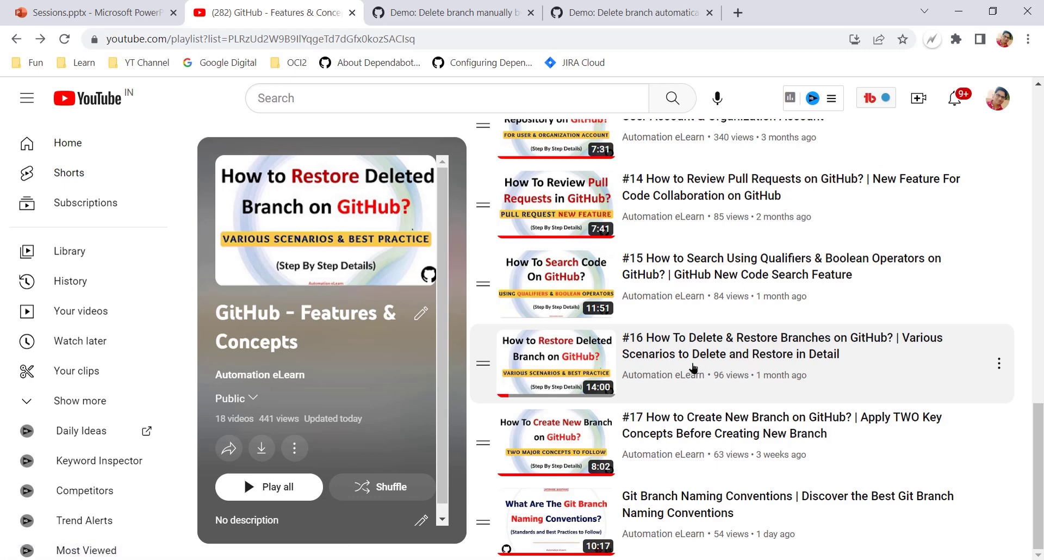
- Return to pull request #10, open the GitReset repository's general settings and locate the automatic head branch deletion option under Pull Requests
click(390, 11)
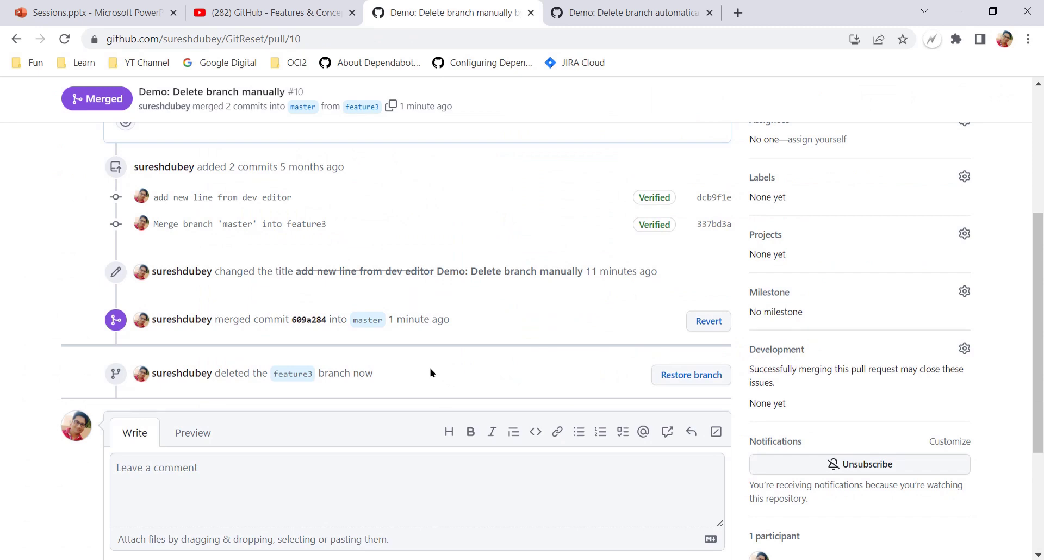
scroll(428, 368, up, 5)
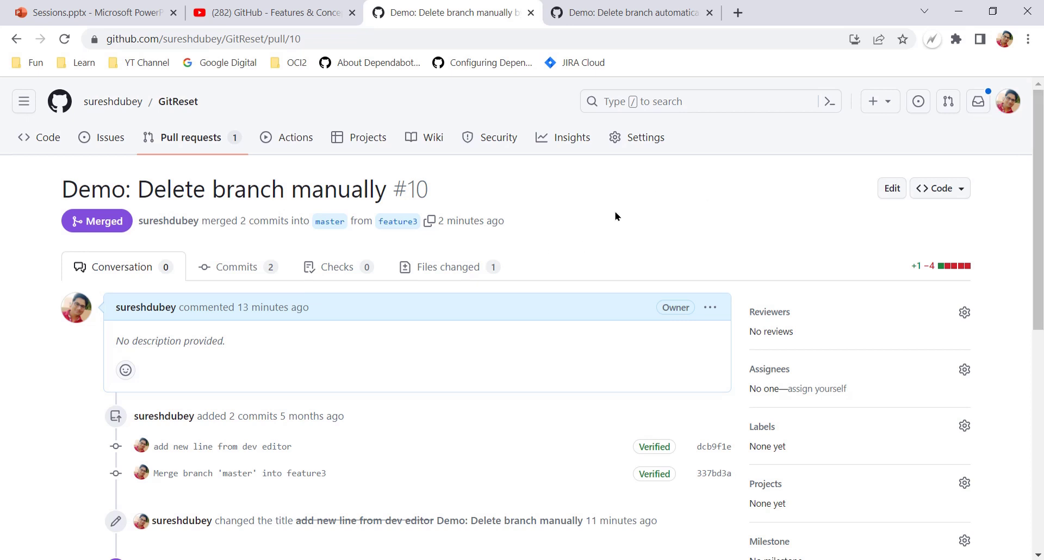
click(642, 144)
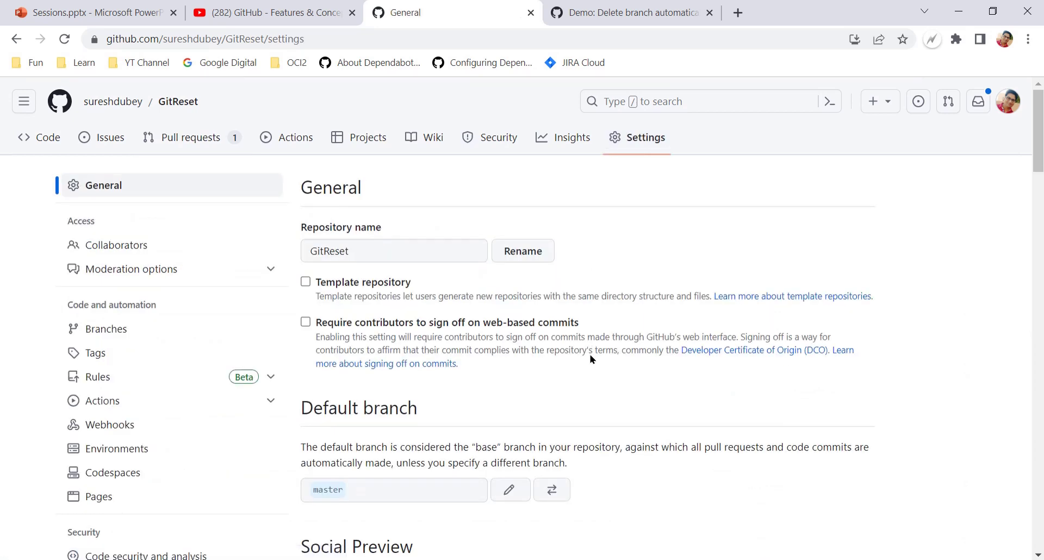
drag(302, 186, 392, 192)
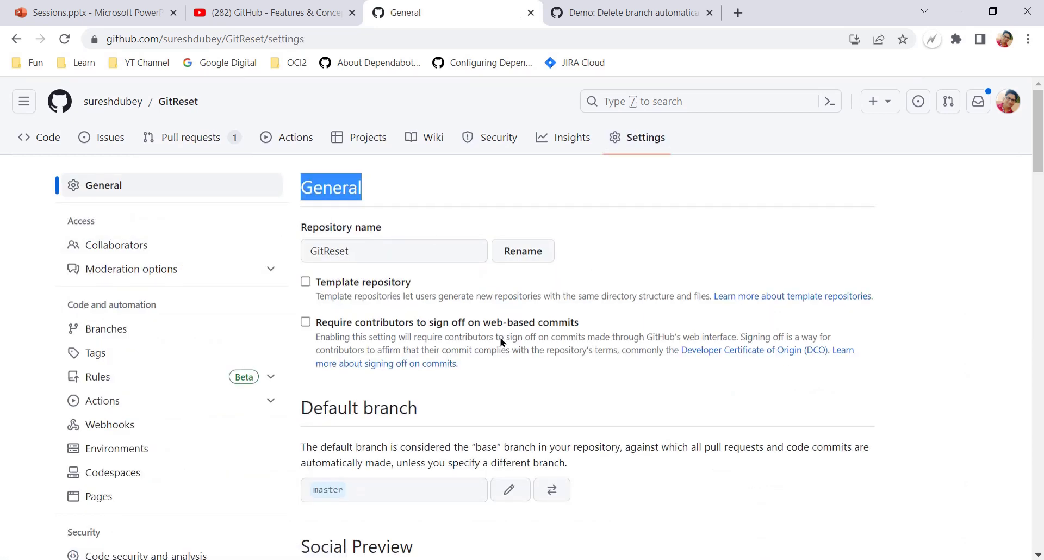
scroll(506, 370, down, 5)
scroll(510, 388, down, 18)
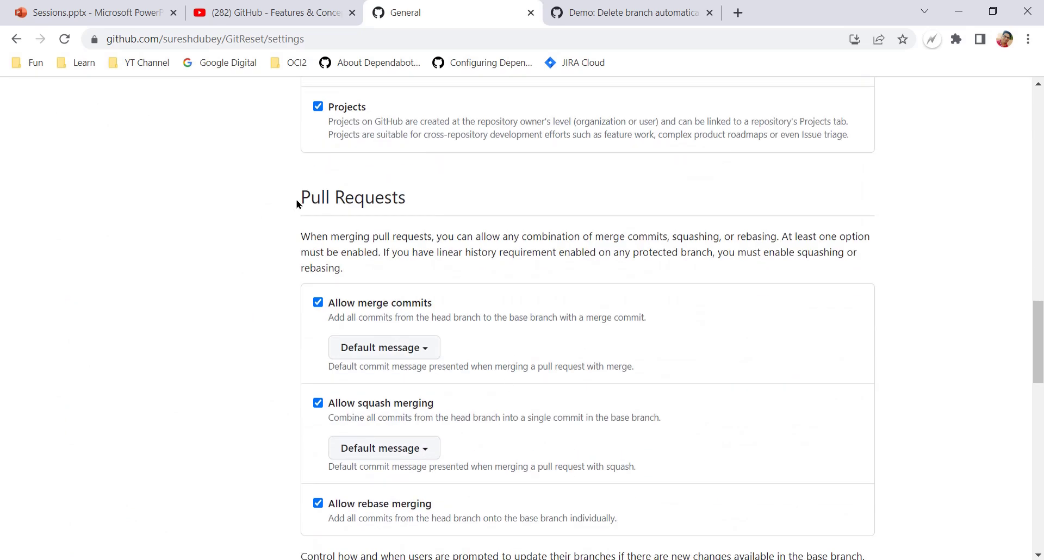
drag(301, 197, 408, 202)
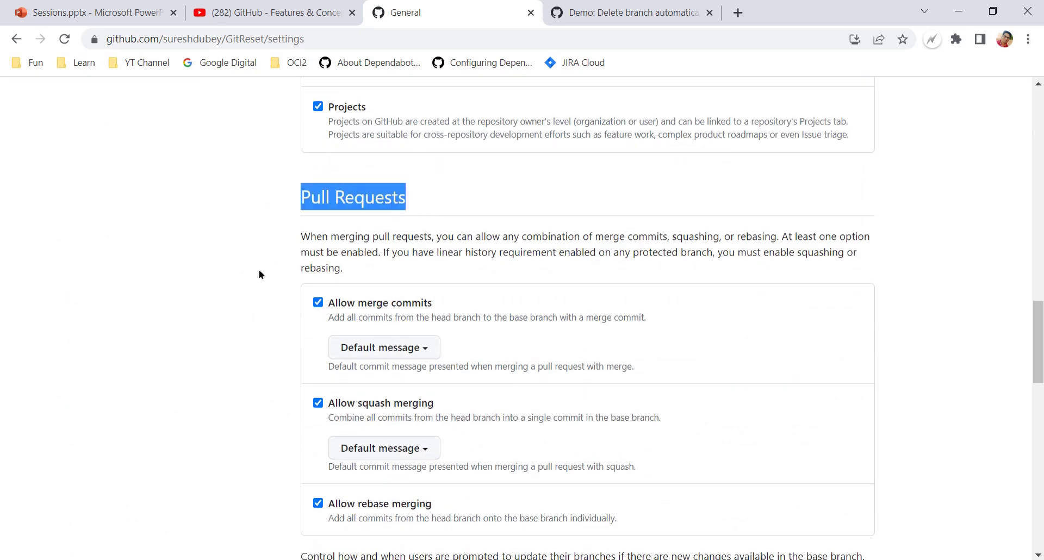
scroll(249, 315, down, 2)
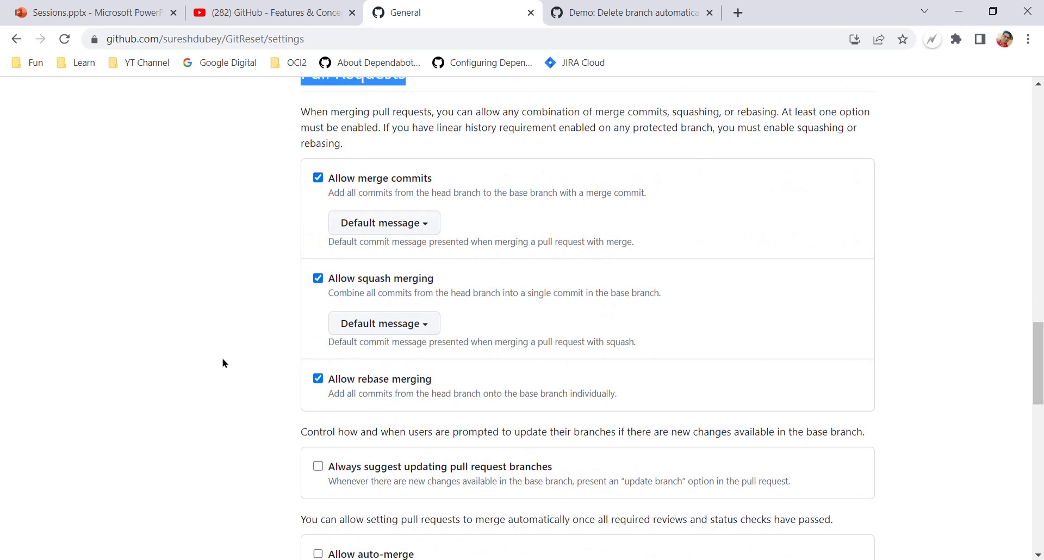
scroll(224, 362, down, 4)
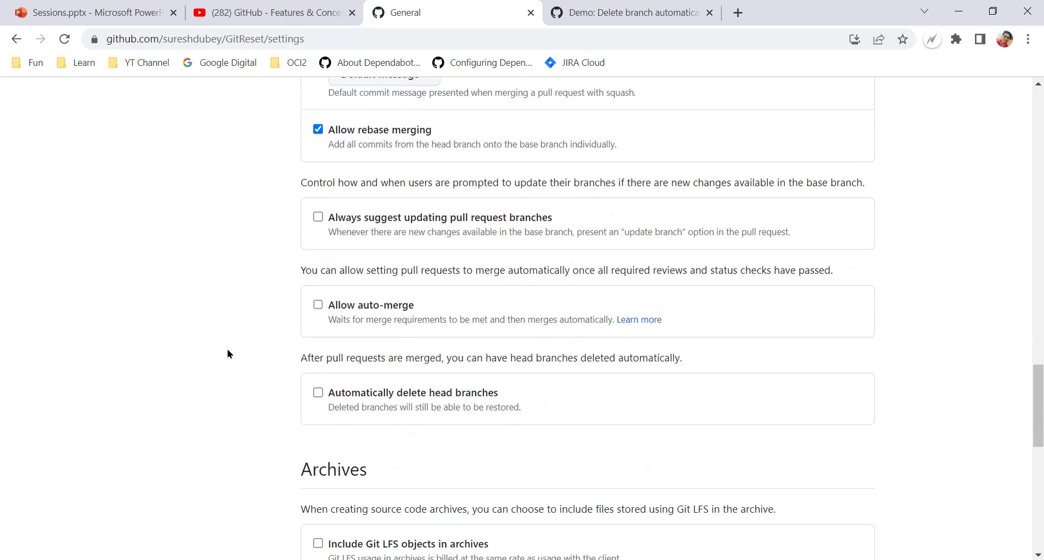
scroll(227, 354, down, 2)
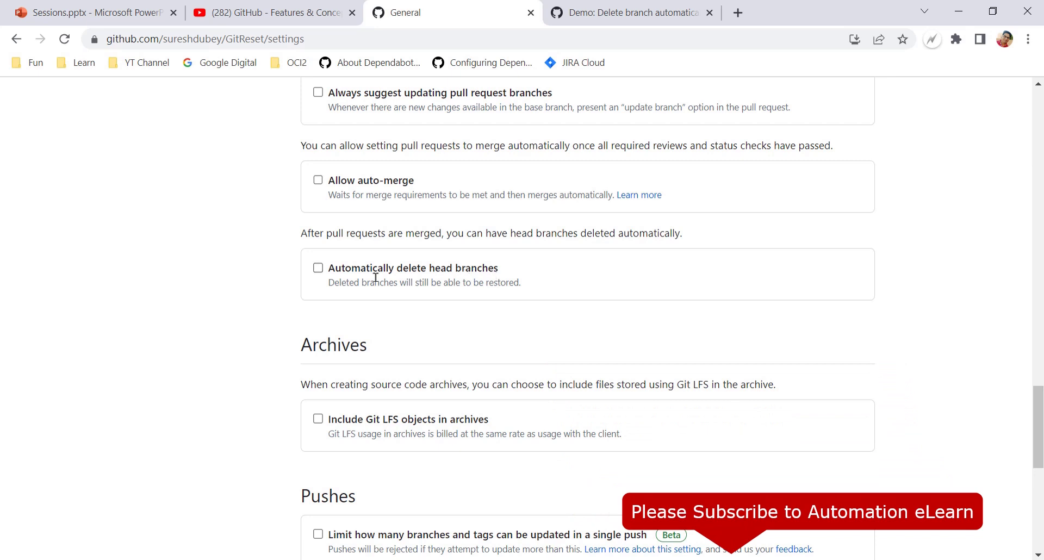
- Read the description of automatic head branch deletion after pull requests are merged
drag(300, 234, 615, 236)
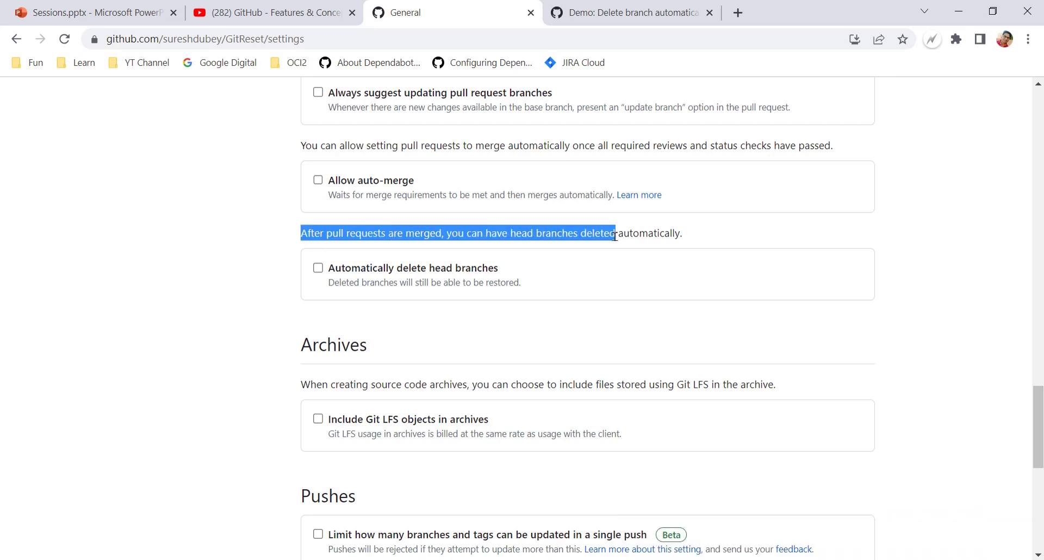
double_click(649, 235)
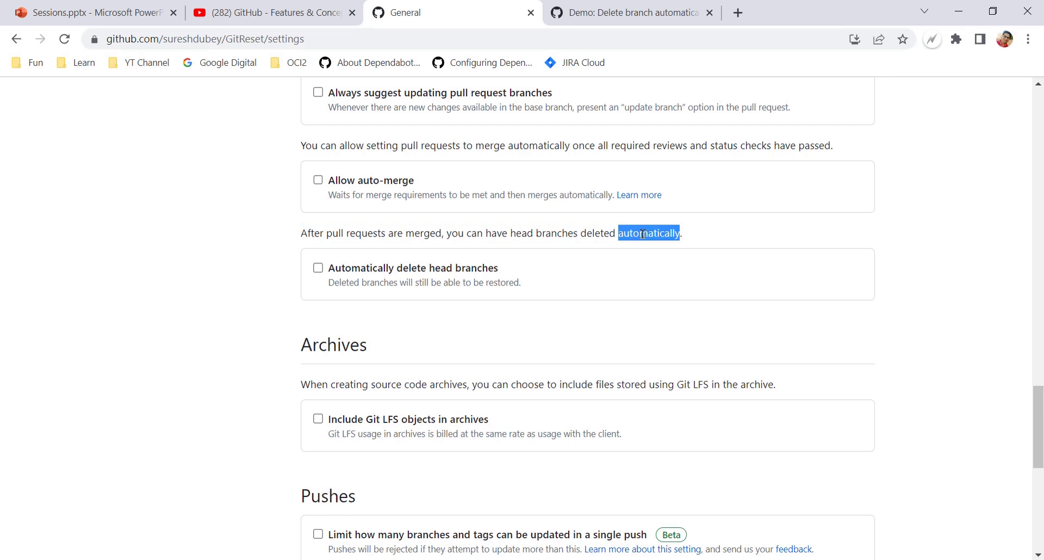
click(642, 234)
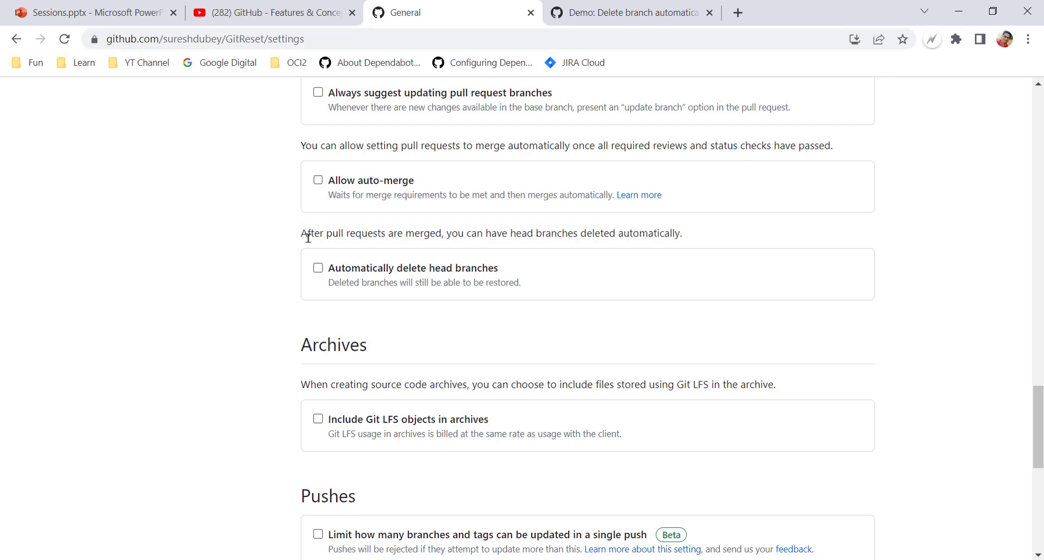
drag(310, 234, 668, 228)
click(519, 233)
click(648, 233)
double_click(626, 233)
drag(514, 234, 577, 231)
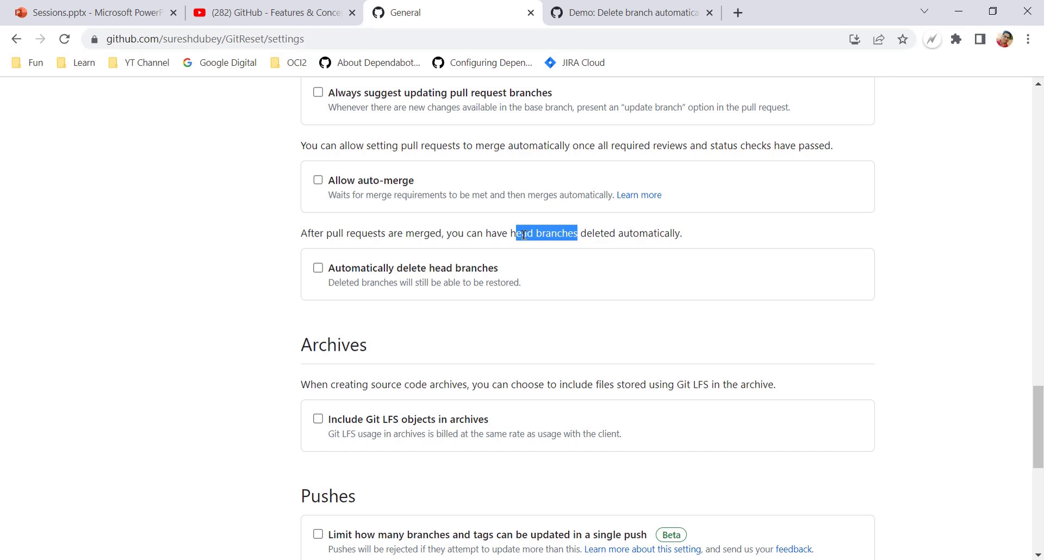
- Enable "Automatically delete head branches" for the repository and read its note on restoring deleted branches
click(318, 268)
click(332, 283)
drag(332, 283, 515, 282)
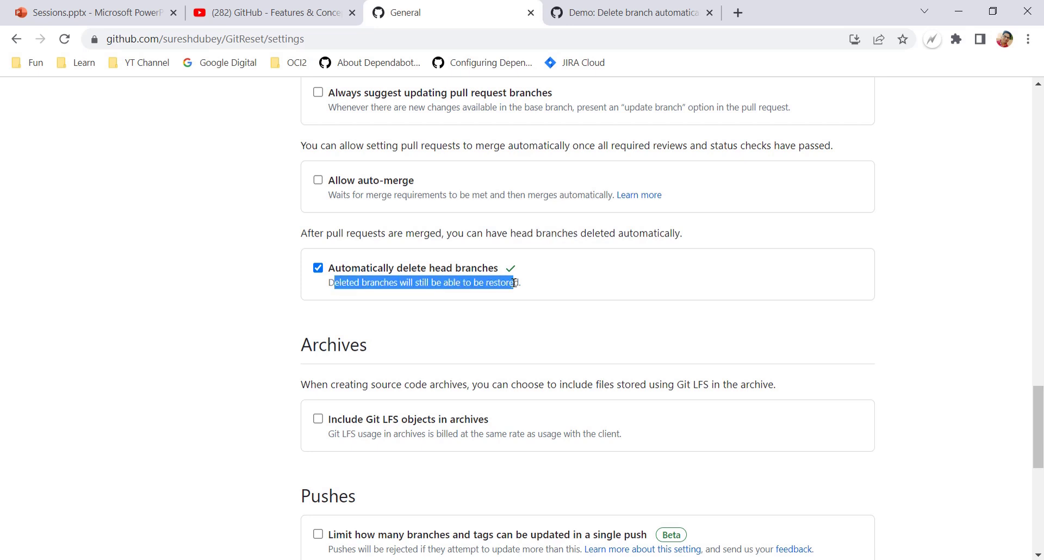
click(297, 292)
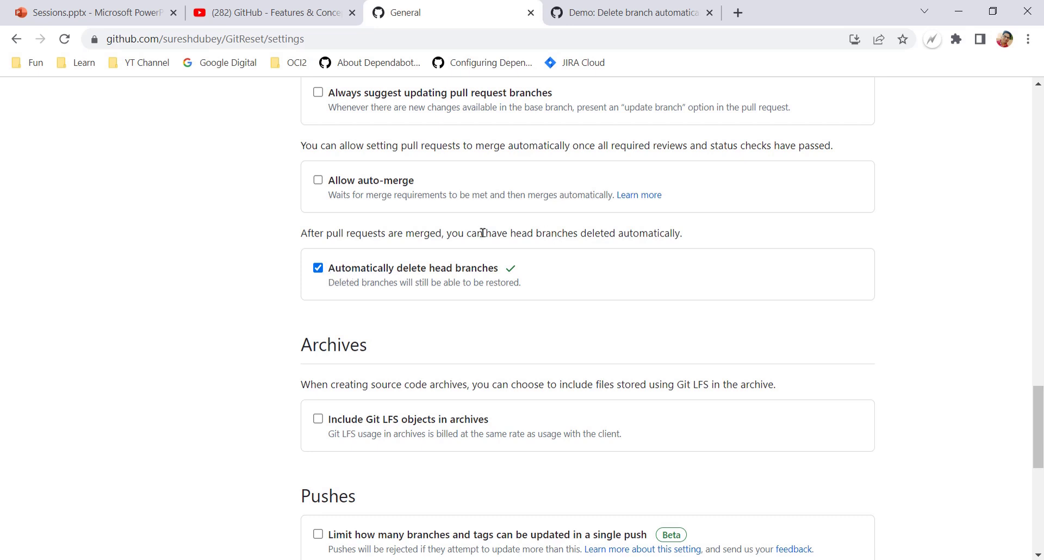
drag(511, 234, 657, 234)
double_click(652, 235)
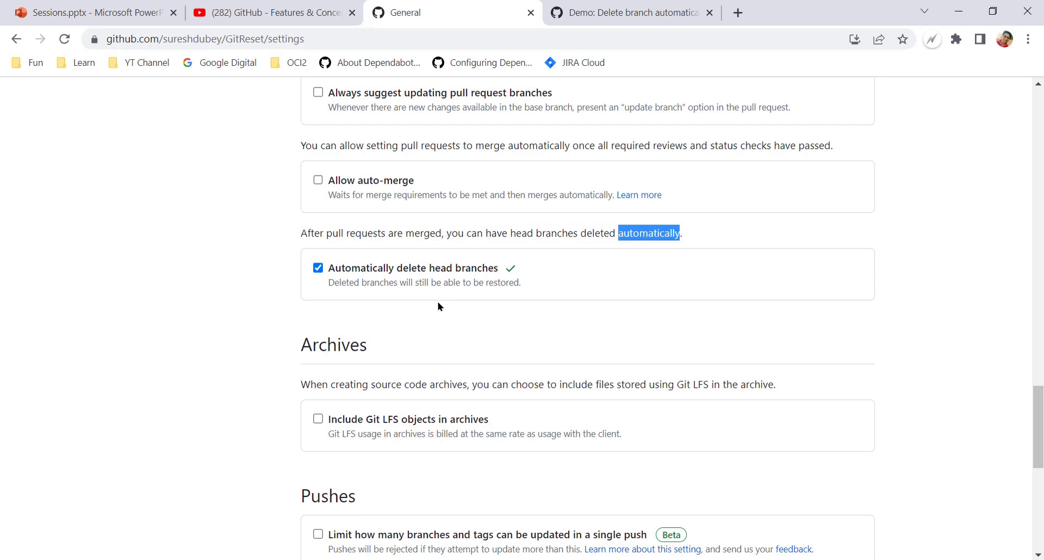
click(339, 282)
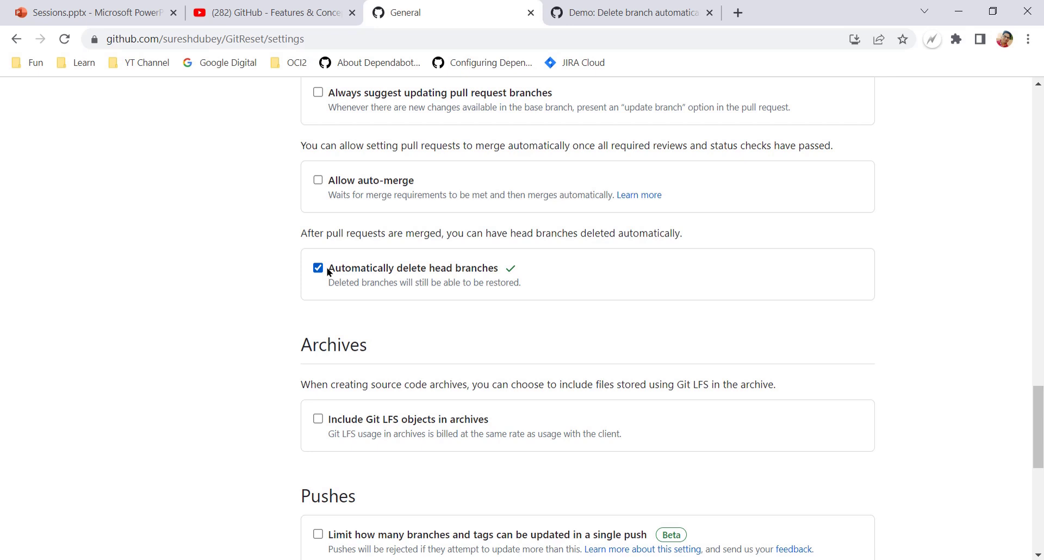
drag(534, 233, 697, 226)
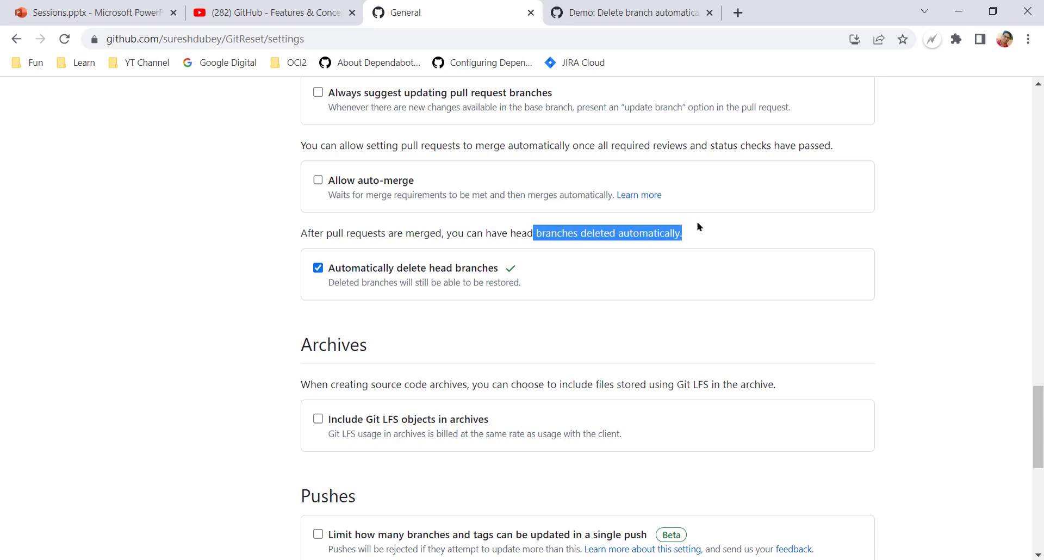
click(217, 275)
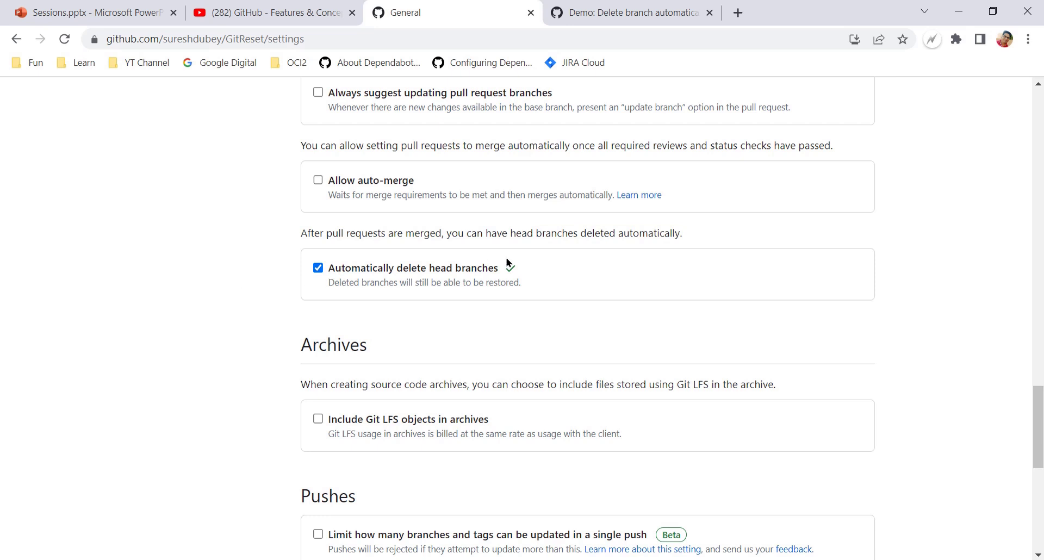
- Merge pull request #9 from feature4 into master with the default commit message and check the feature4 entry in its timeline
click(636, 15)
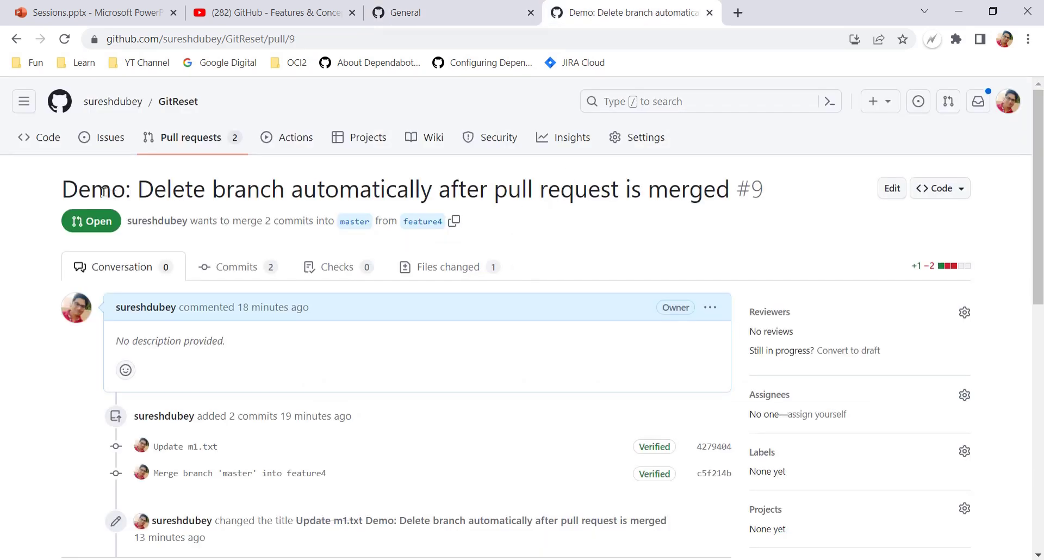
drag(64, 188, 749, 181)
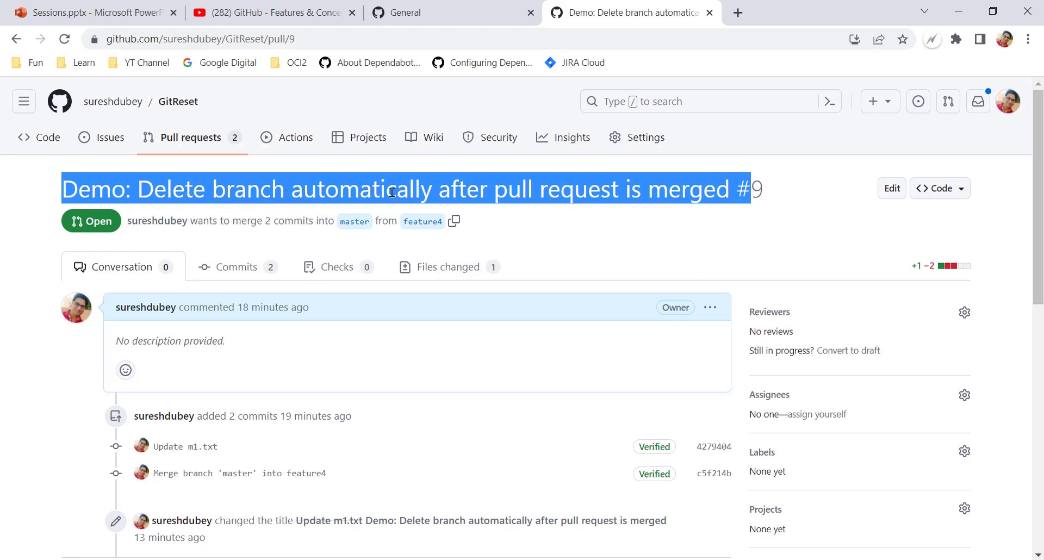
click(579, 226)
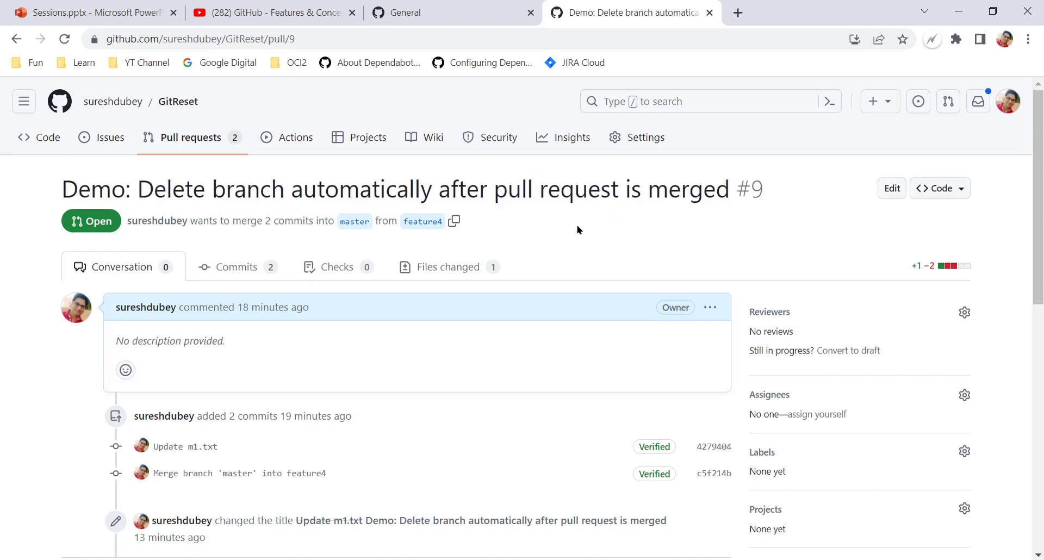
scroll(514, 313, down, 2)
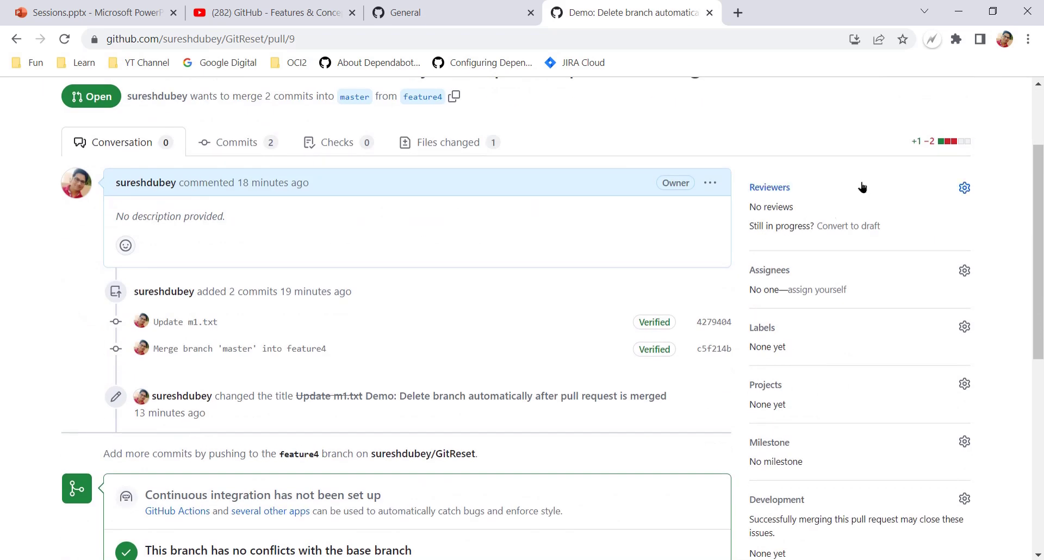
scroll(440, 290, down, 5)
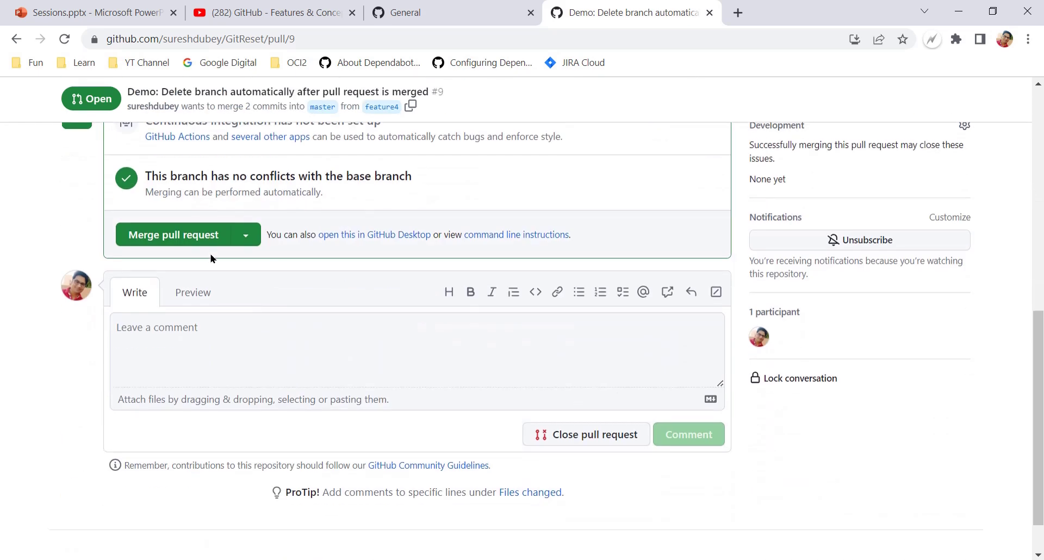
scroll(211, 289, up, 1)
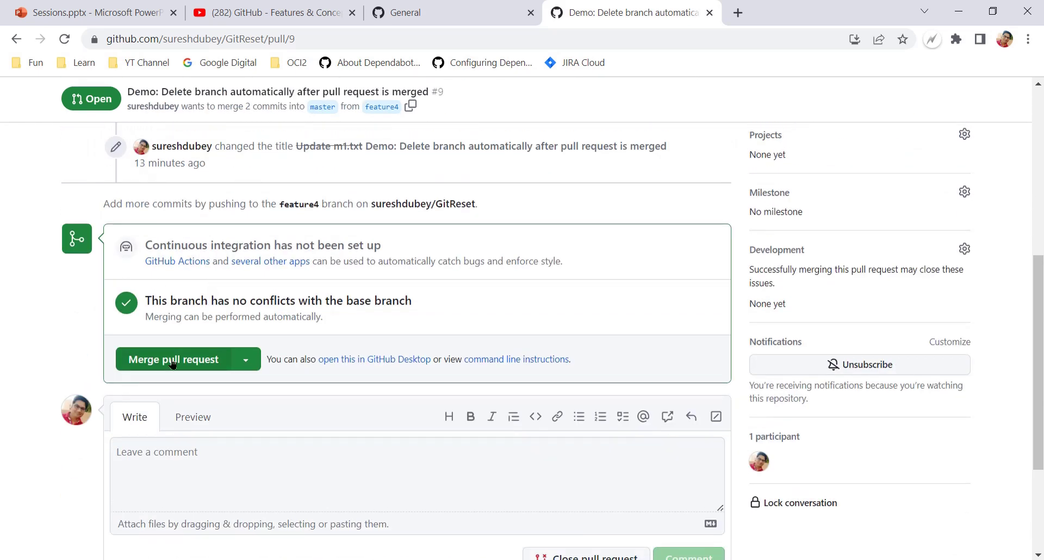
click(175, 364)
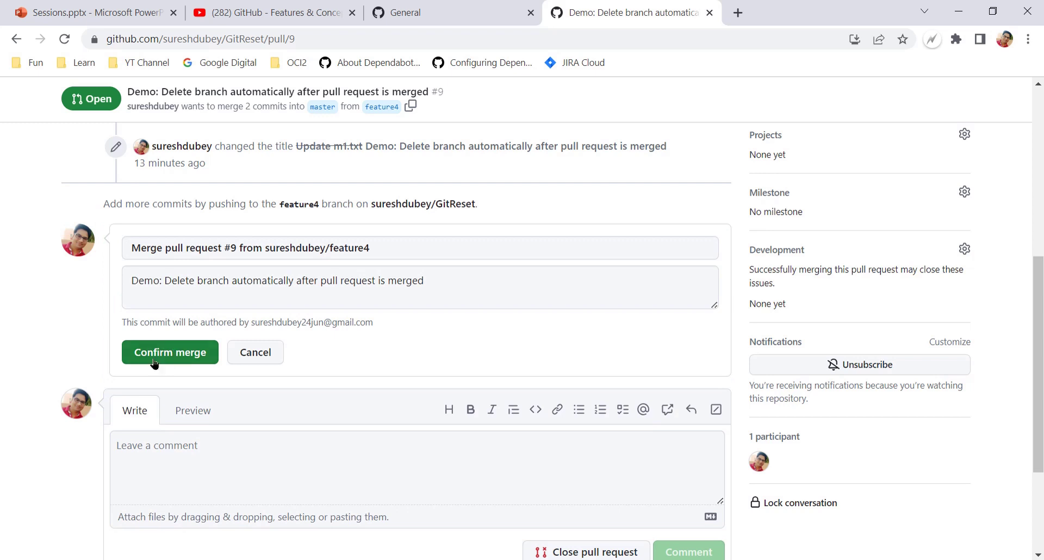
click(168, 357)
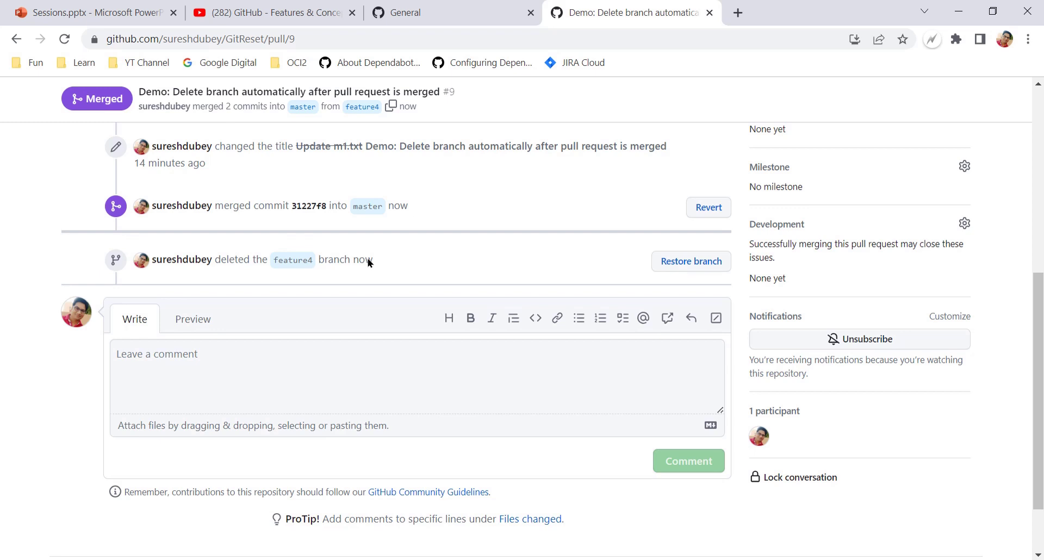
double_click(288, 263)
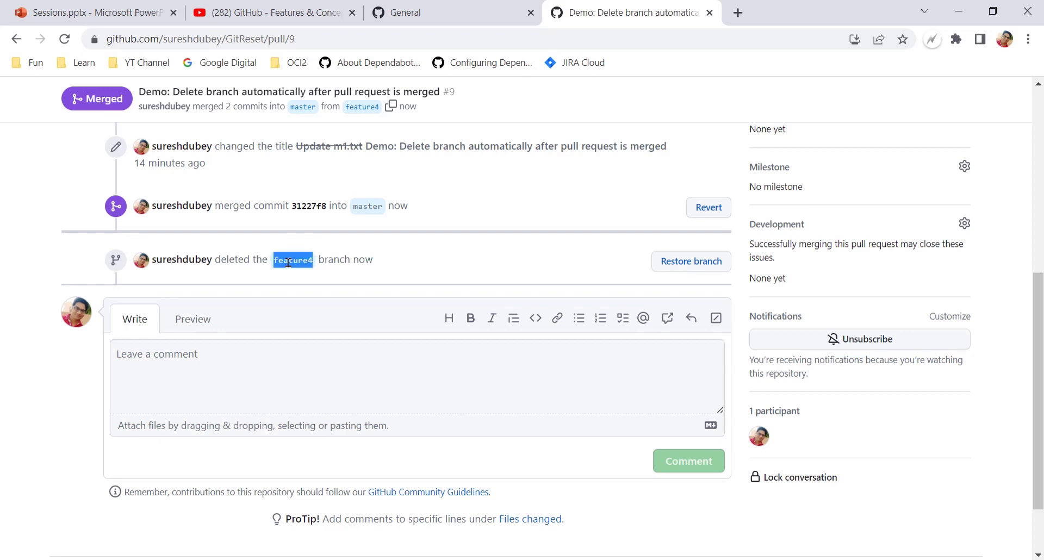
click(411, 257)
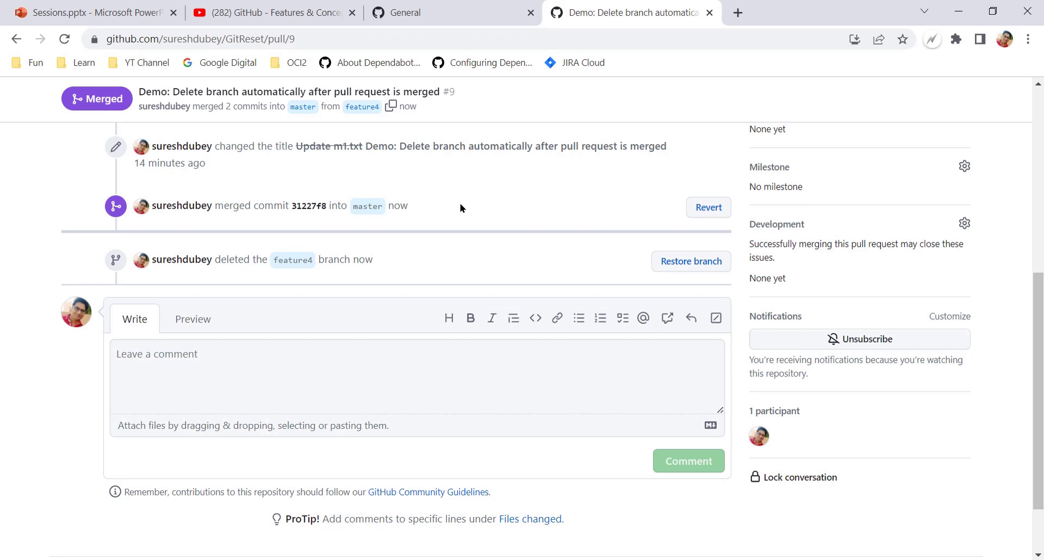
- Review where "Automatically delete head branches" sits in the repository's general settings, and return to the top of merged pull request #9
click(454, 16)
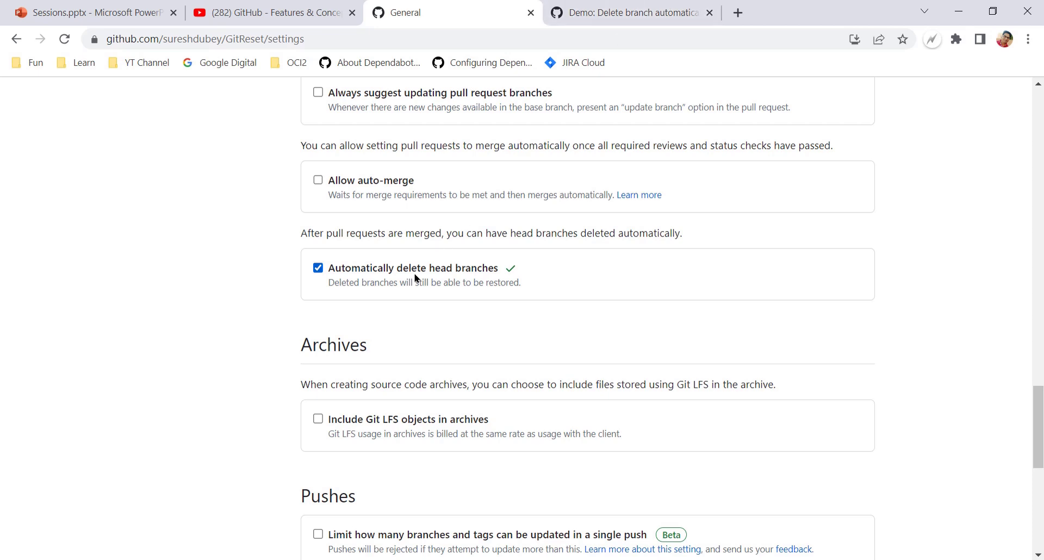
scroll(329, 284, up, 20)
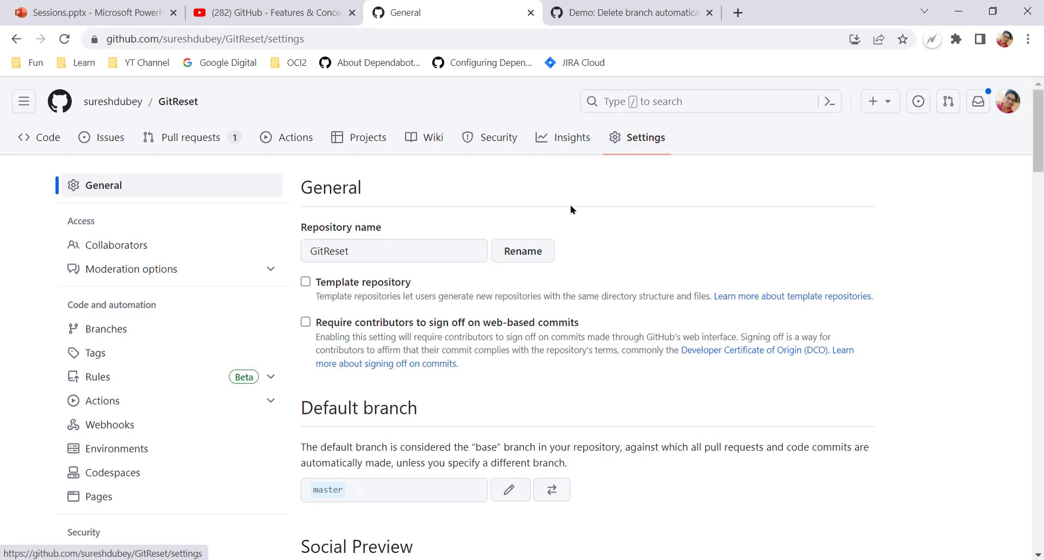
scroll(494, 282, down, 5)
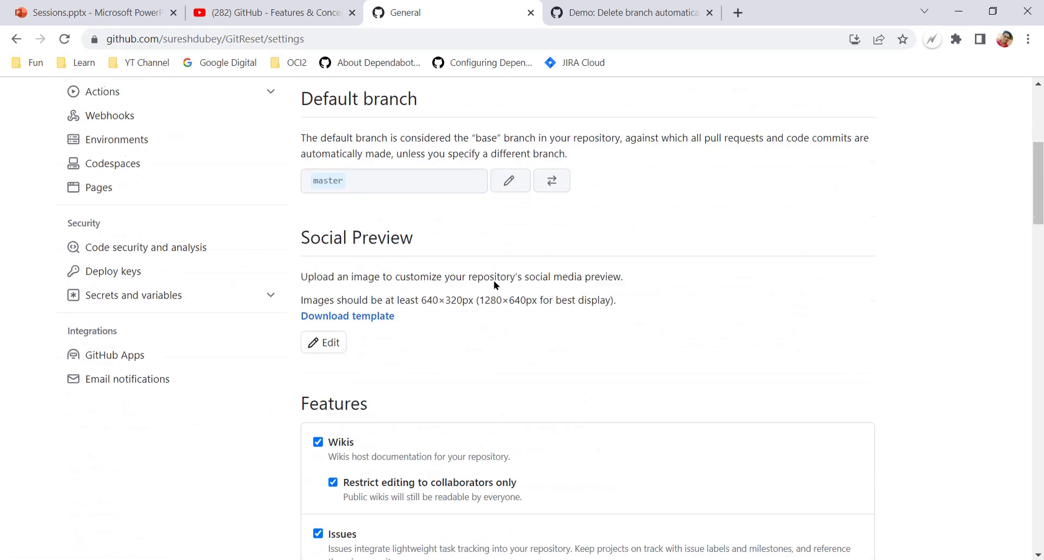
scroll(495, 285, down, 20)
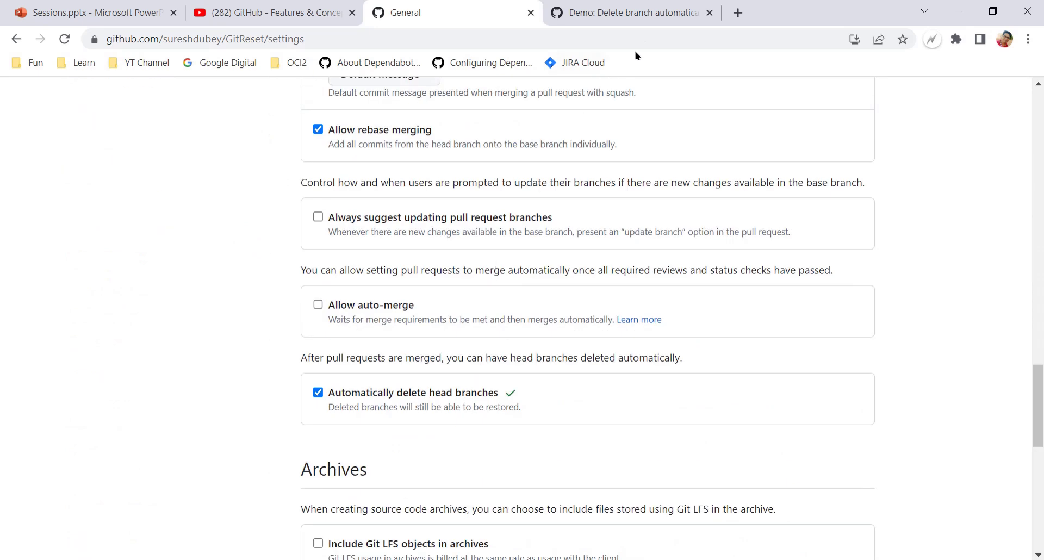
click(639, 14)
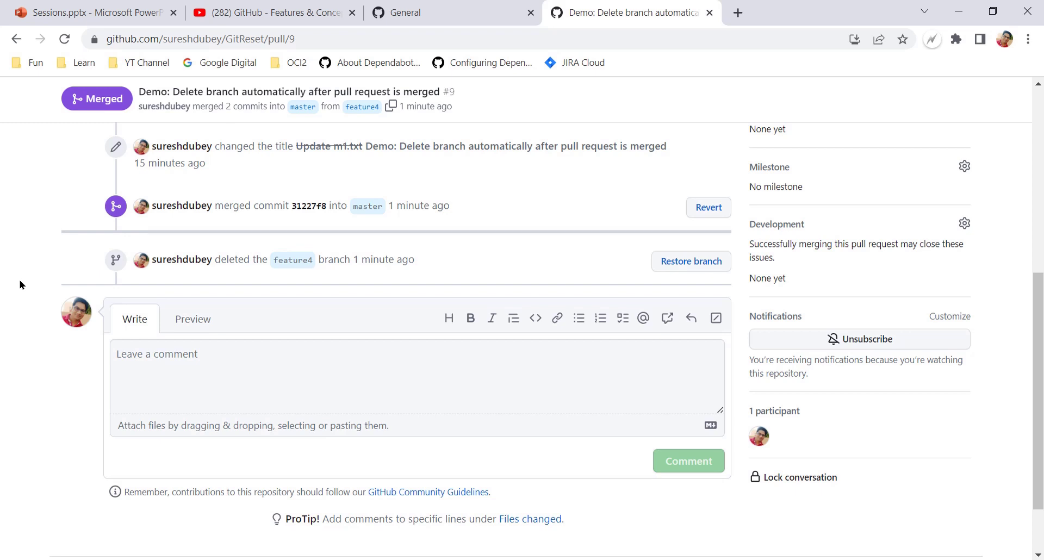
scroll(21, 283, up, 7)
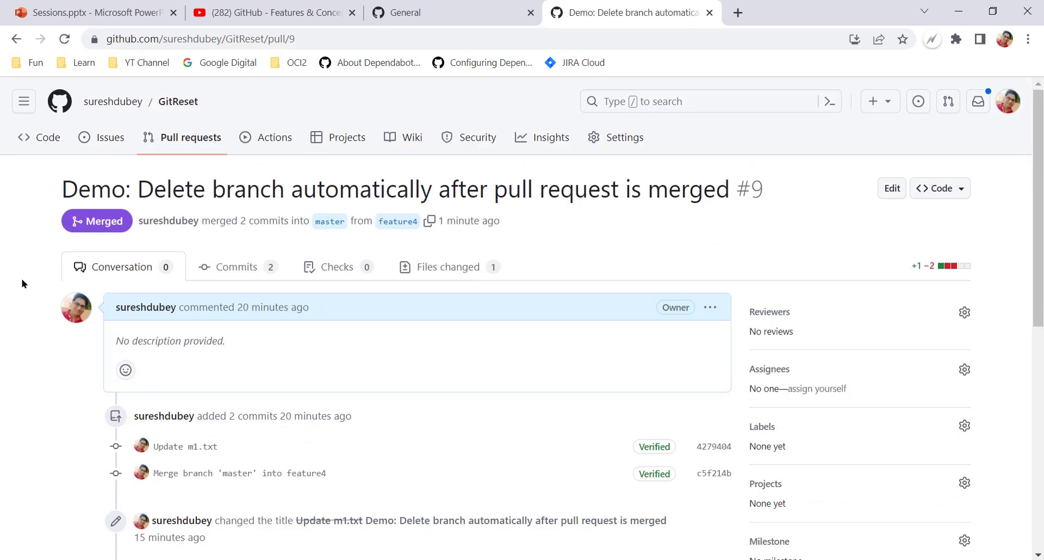